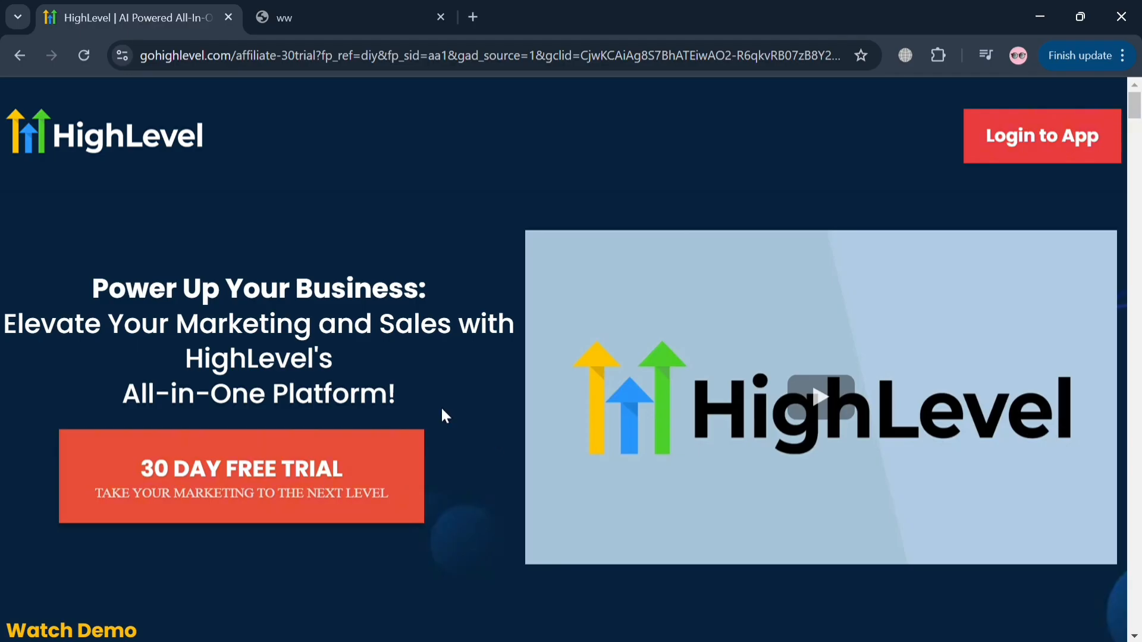
- Look through the HighLevel 30-day free trial page, covering its marketing features, plan inclusions and customer testimonials
scroll(442, 409, down, 10)
scroll(443, 415, down, 10)
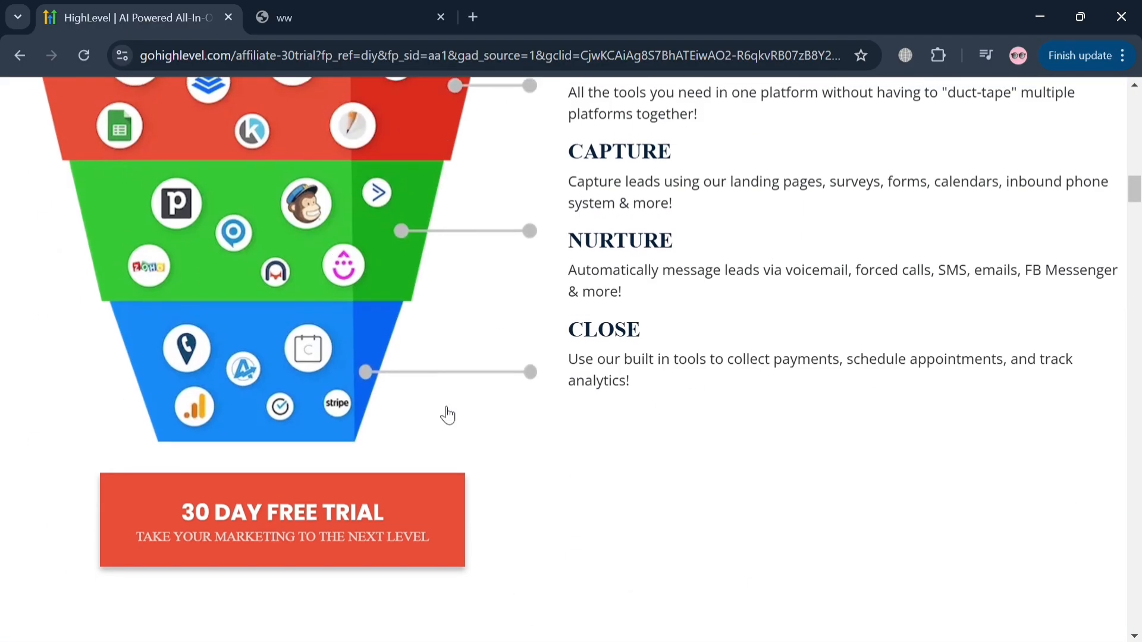
scroll(487, 432, up, 3)
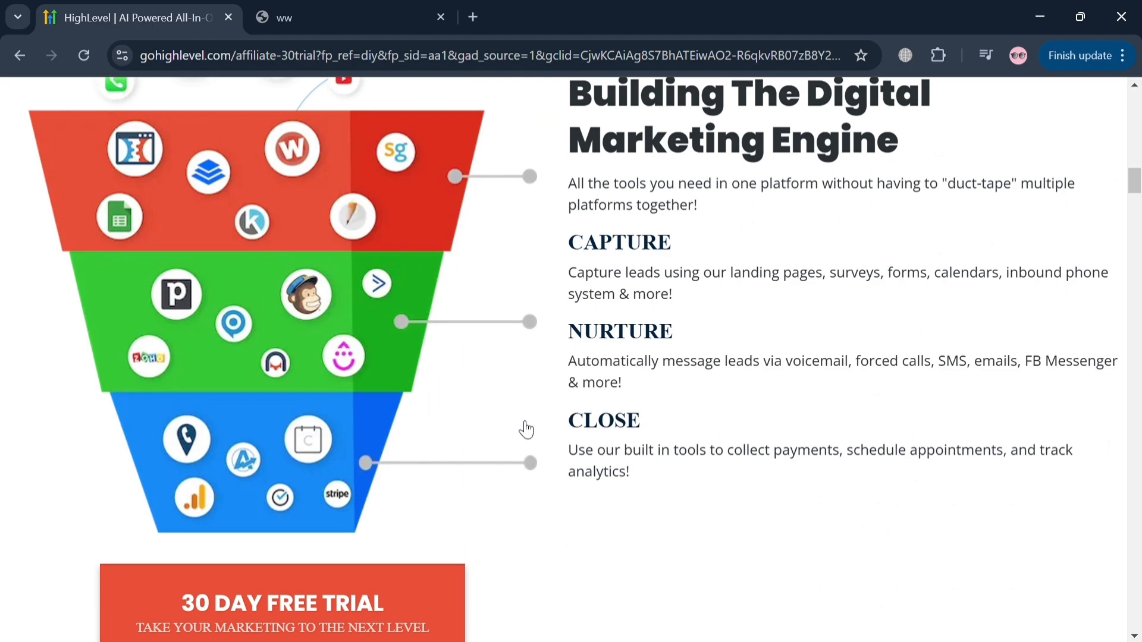
scroll(526, 429, down, 15)
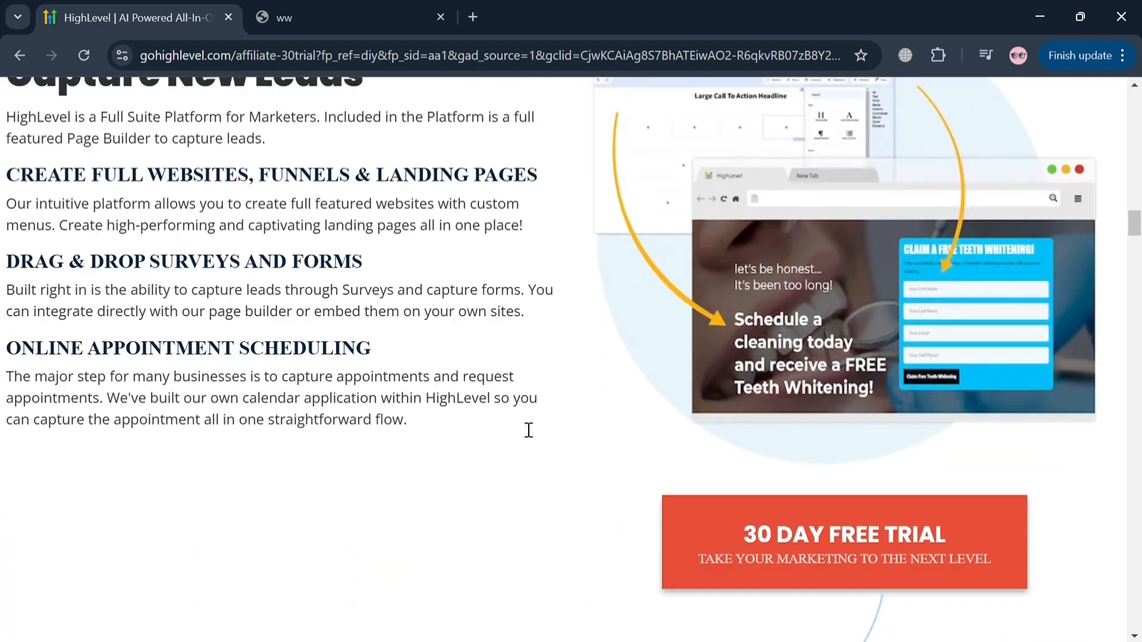
scroll(529, 429, down, 10)
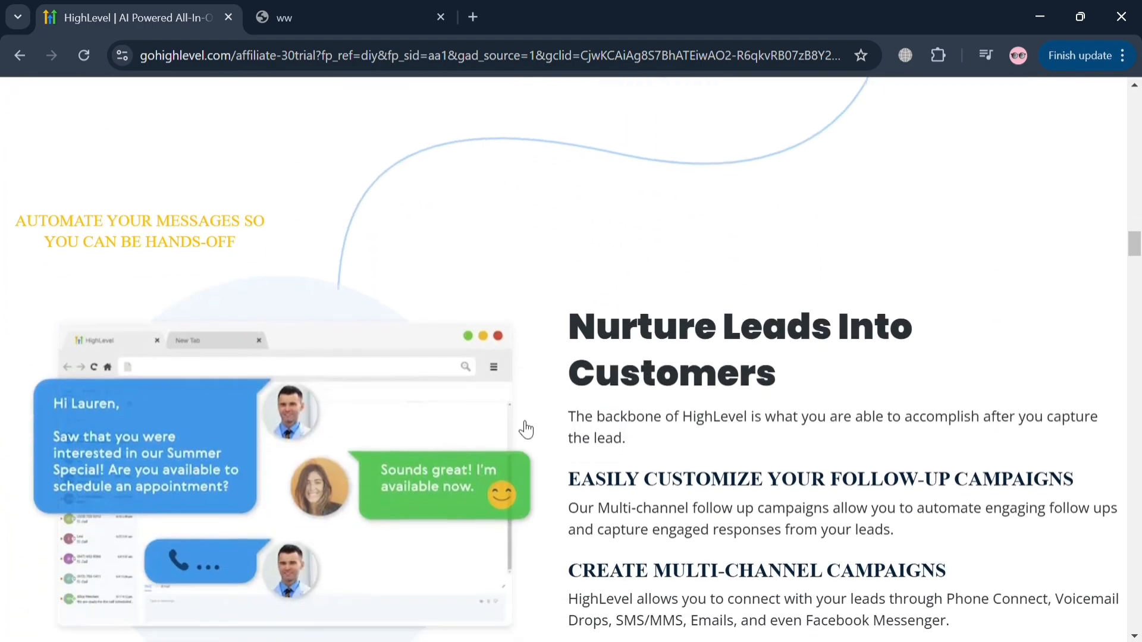
scroll(526, 429, down, 5)
scroll(525, 429, up, 4)
scroll(526, 429, down, 1)
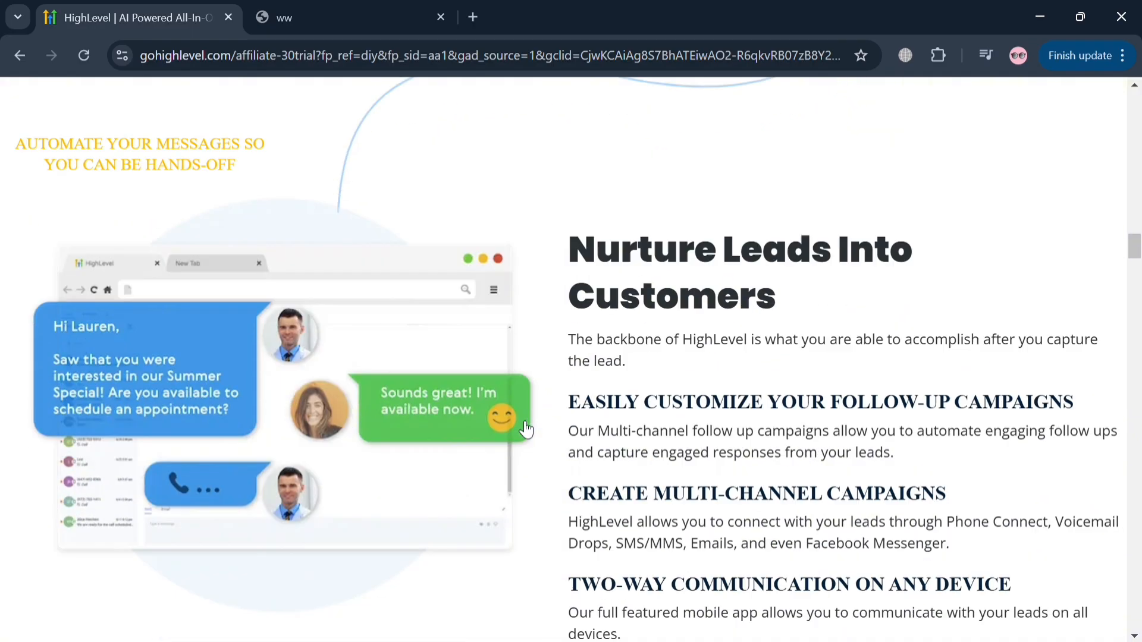
scroll(526, 429, down, 2)
scroll(523, 428, down, 6)
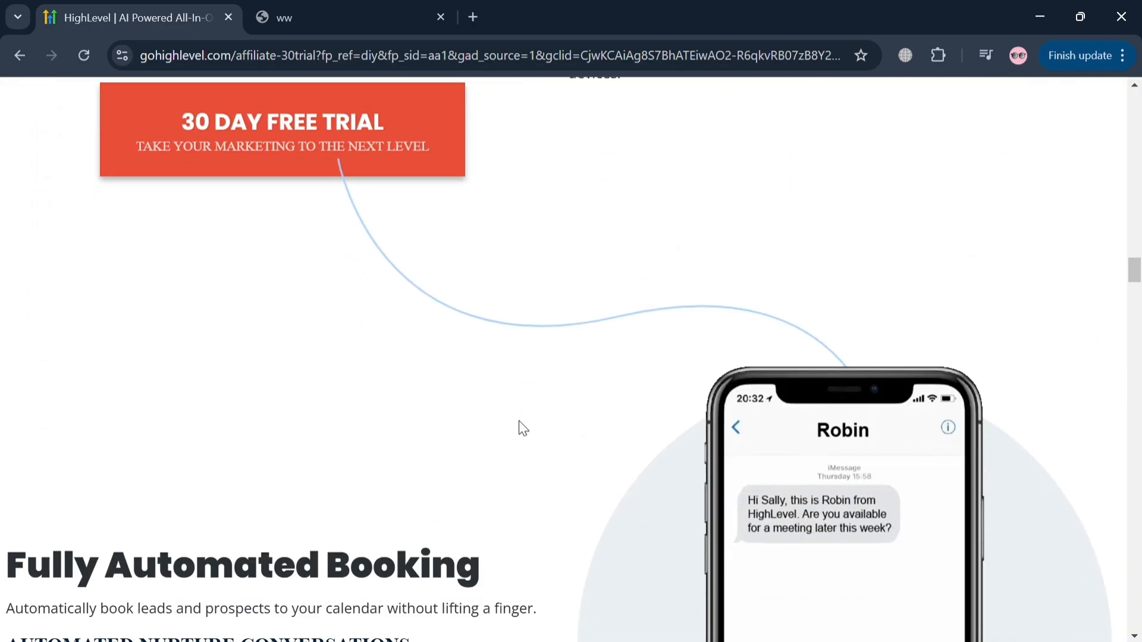
scroll(523, 429, down, 5)
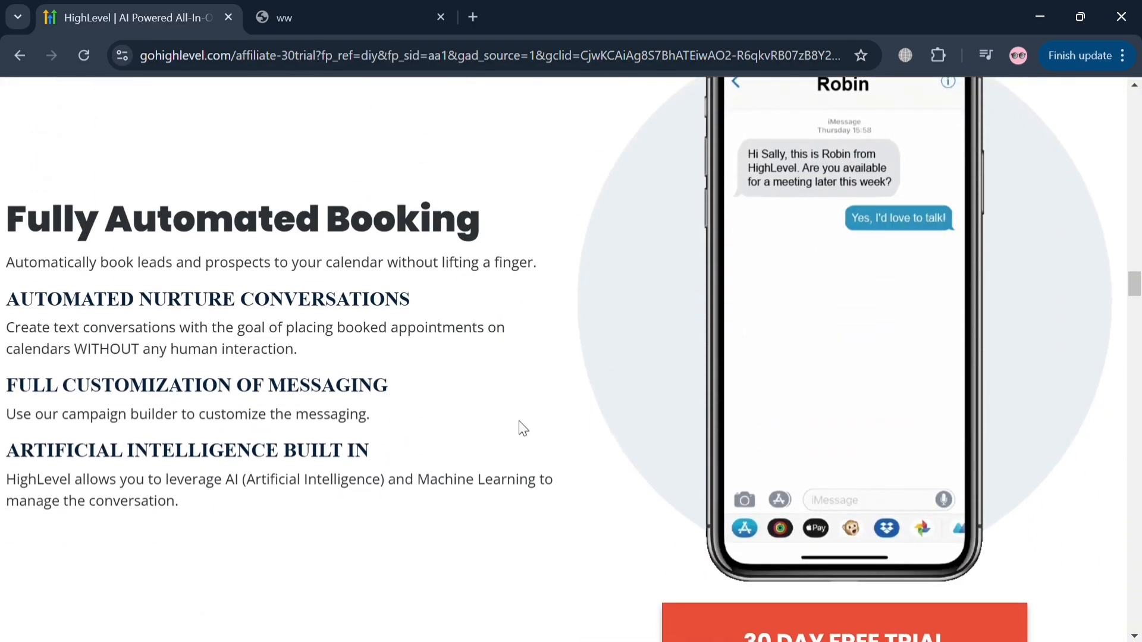
scroll(524, 429, down, 10)
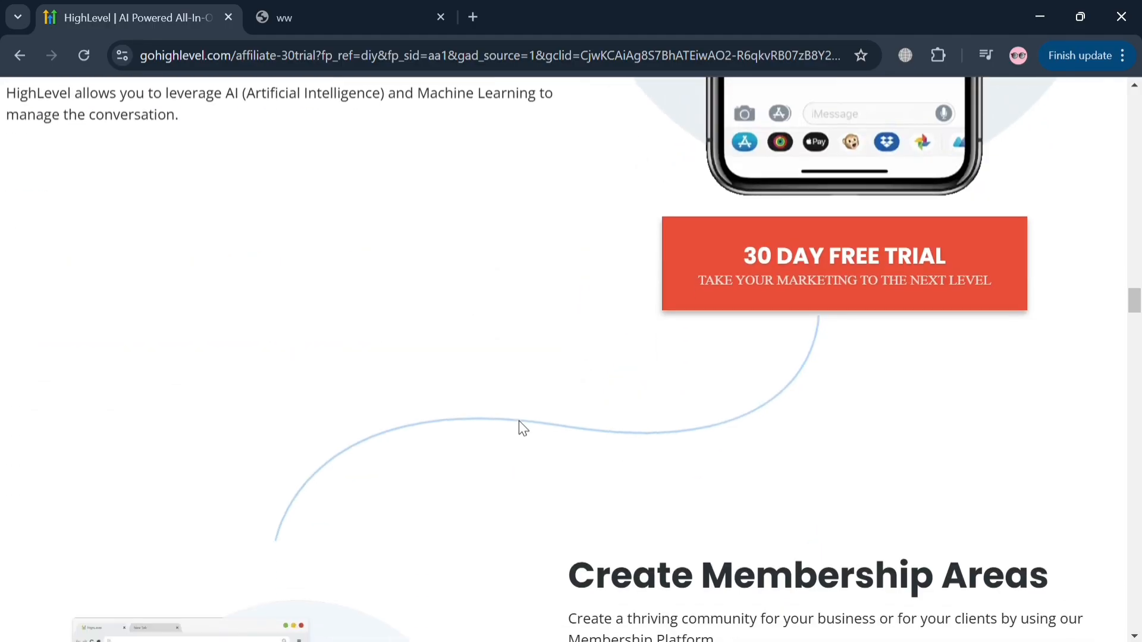
scroll(525, 429, down, 15)
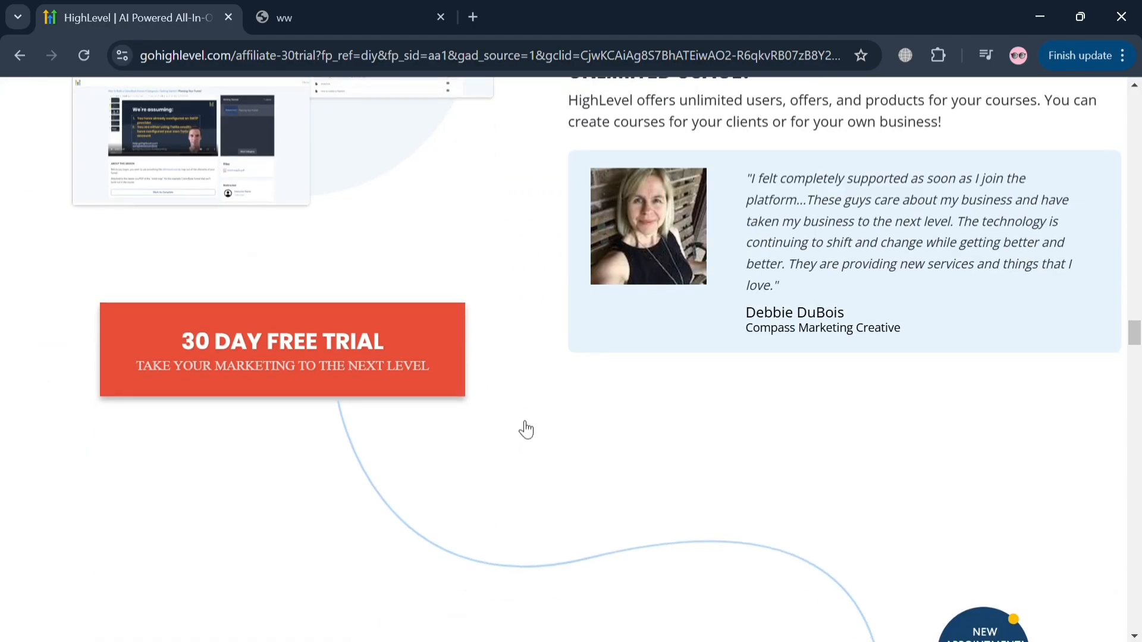
scroll(519, 426, down, 12)
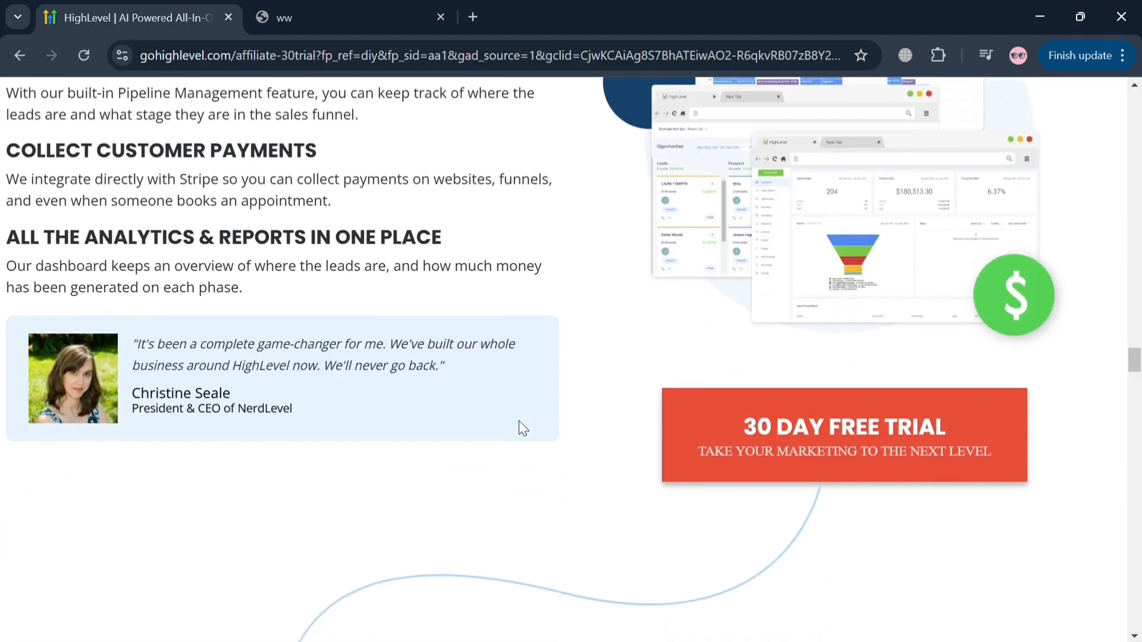
scroll(525, 429, down, 10)
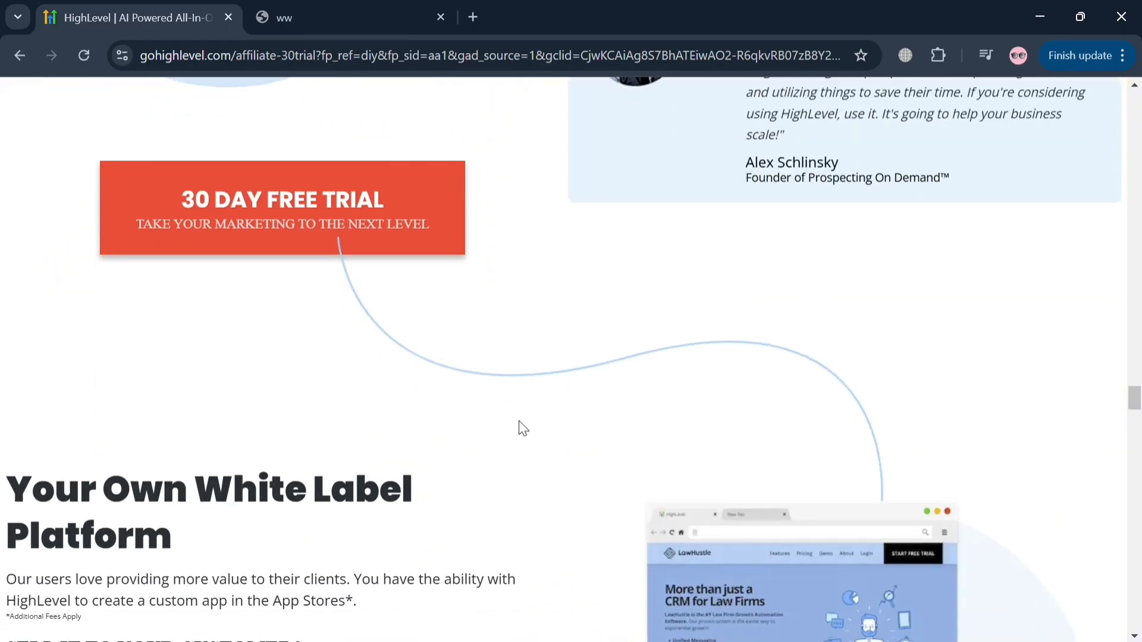
scroll(522, 427, down, 13)
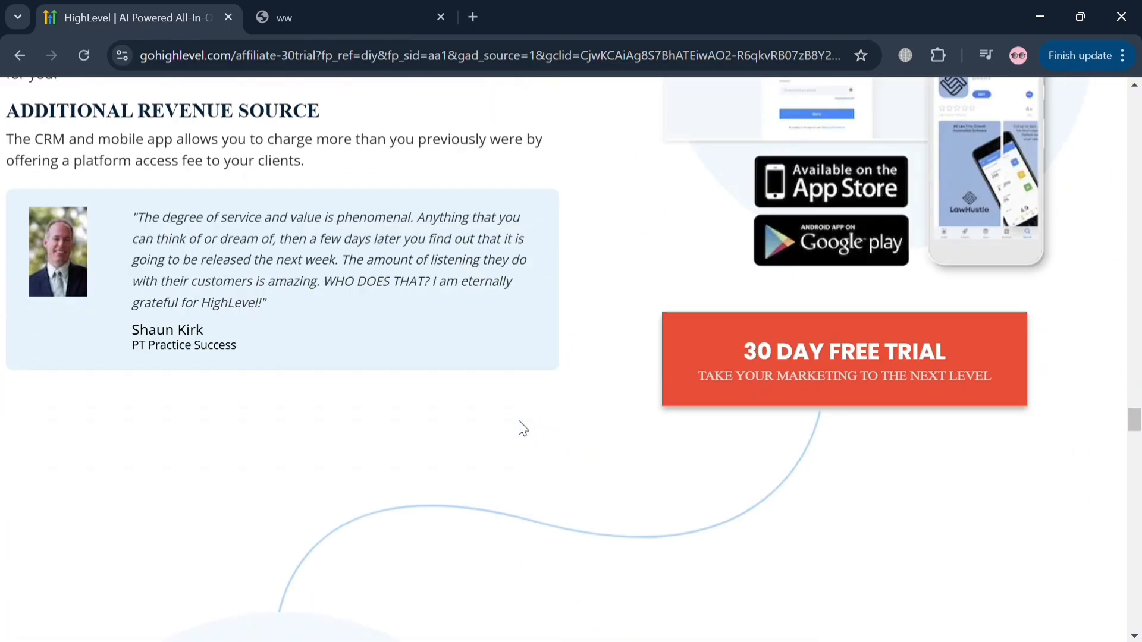
scroll(525, 428, down, 18)
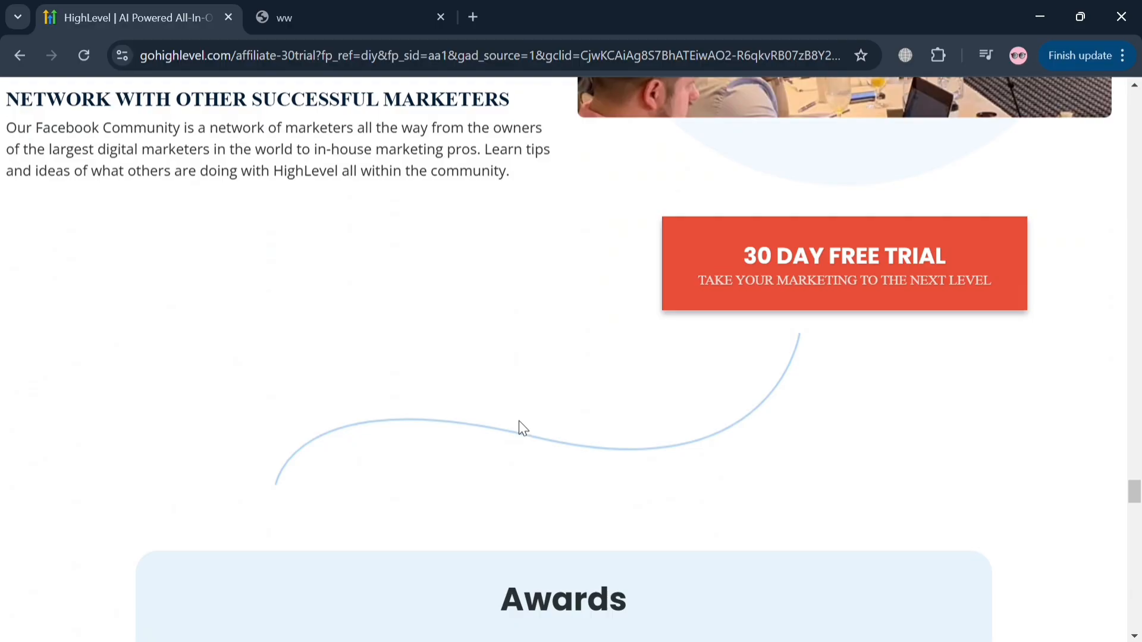
scroll(522, 427, down, 20)
scroll(528, 429, down, 12)
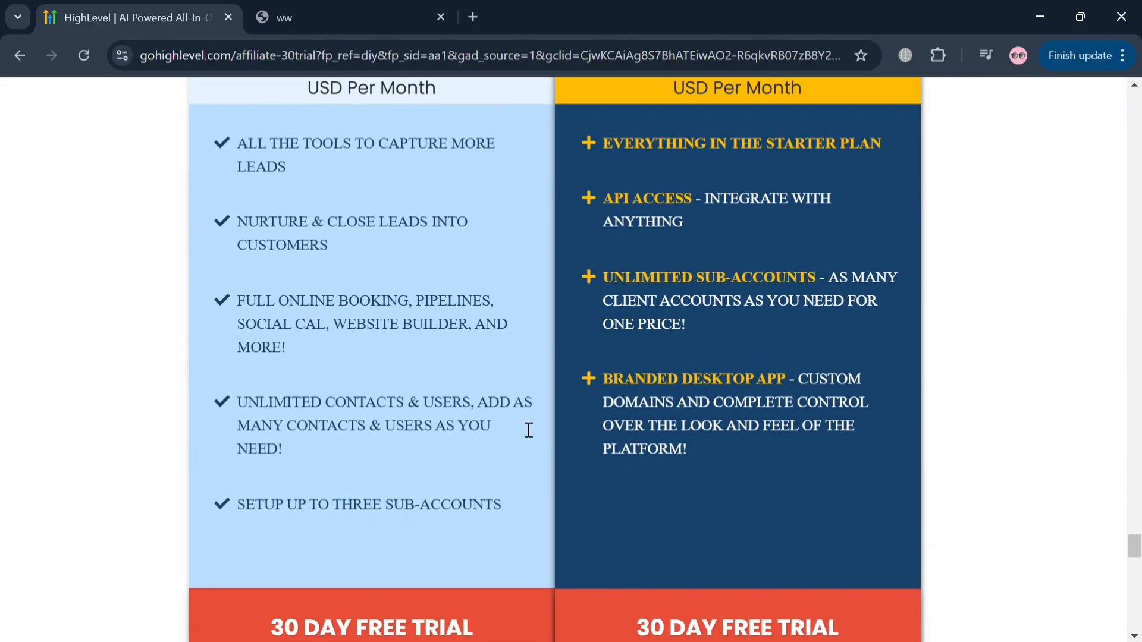
scroll(526, 428, down, 15)
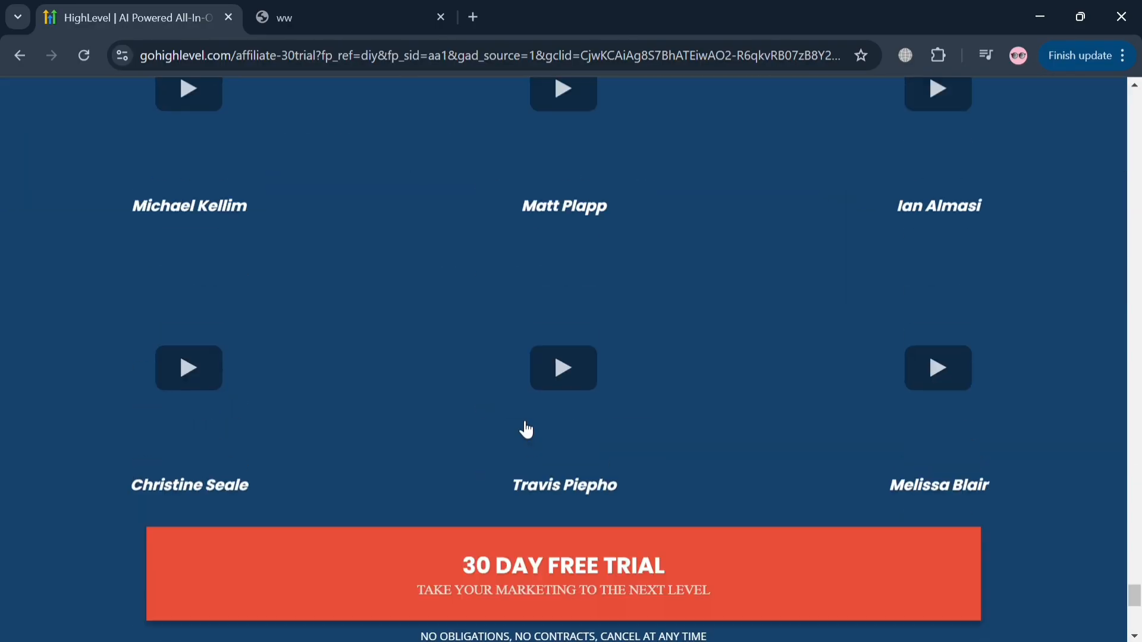
scroll(520, 424, up, 20)
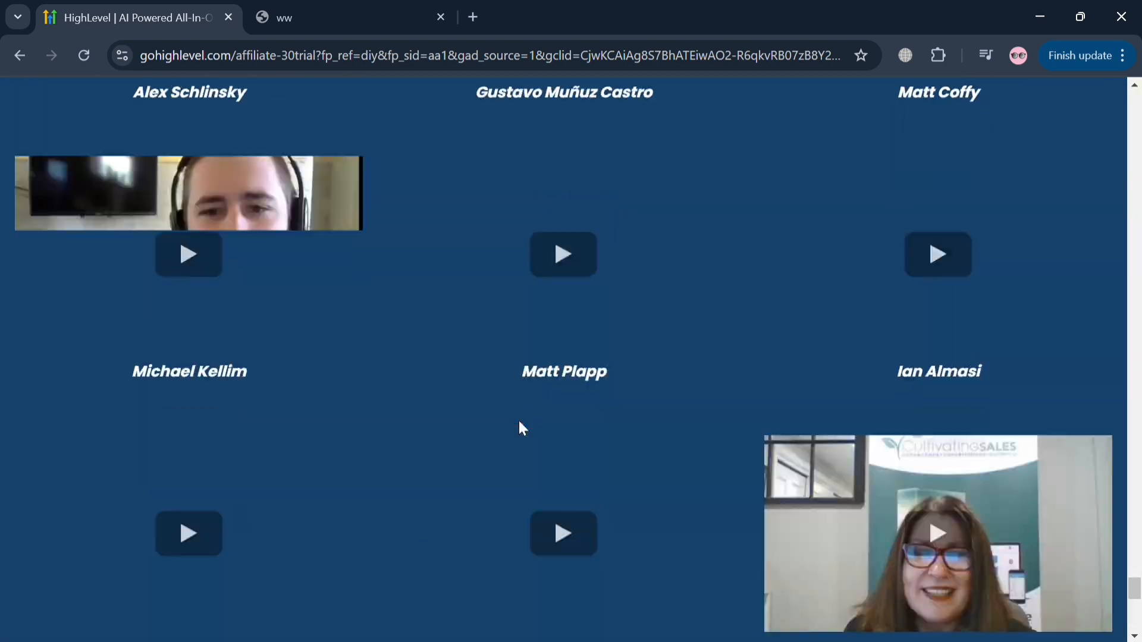
scroll(523, 427, up, 20)
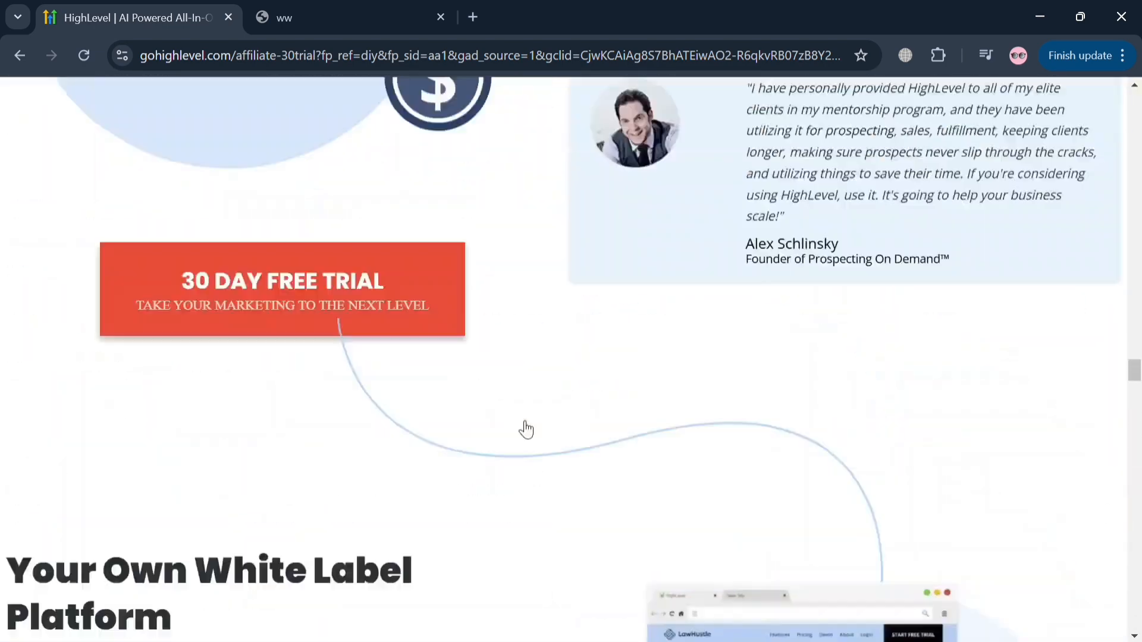
scroll(526, 428, up, 10)
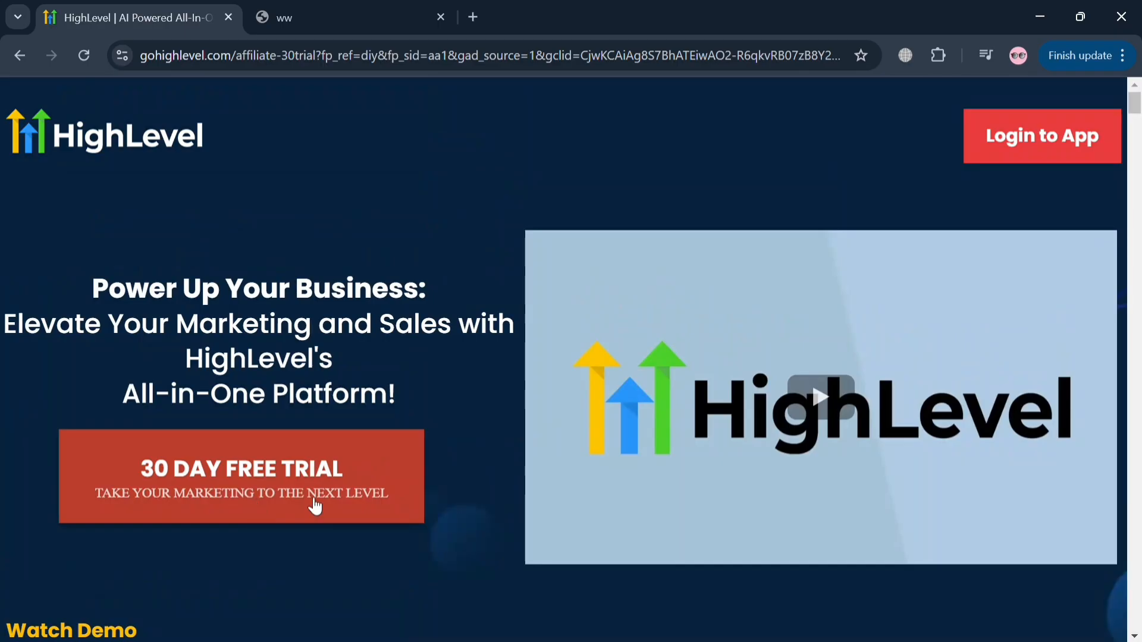
- Switch to the open HighLevel agency account and start adding a new sub-account to the client list
click(321, 8)
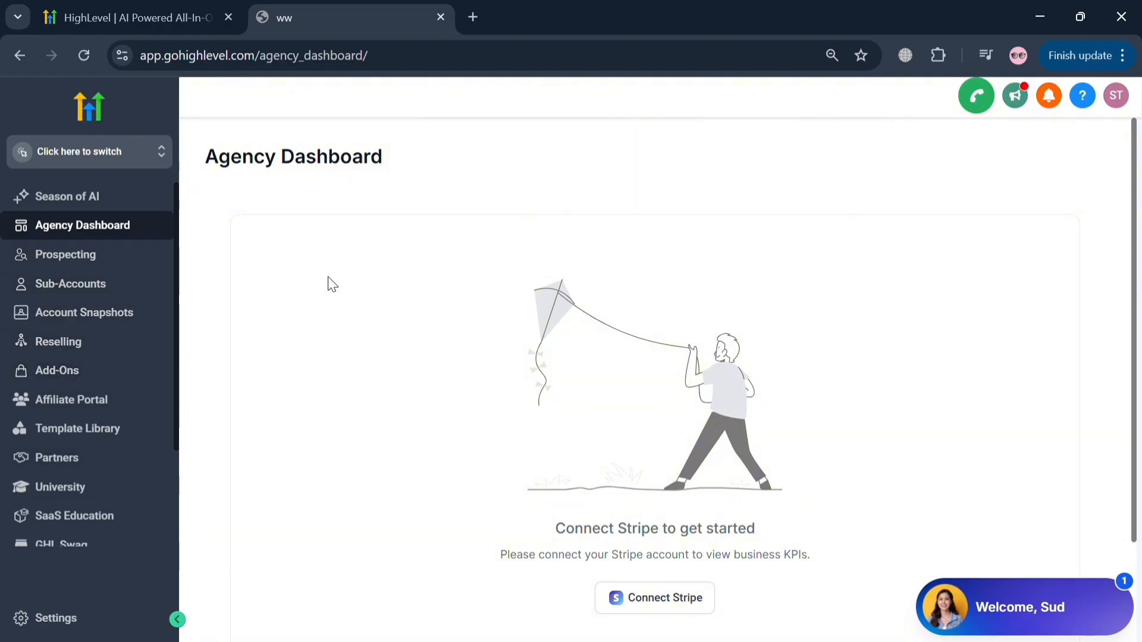
click(110, 289)
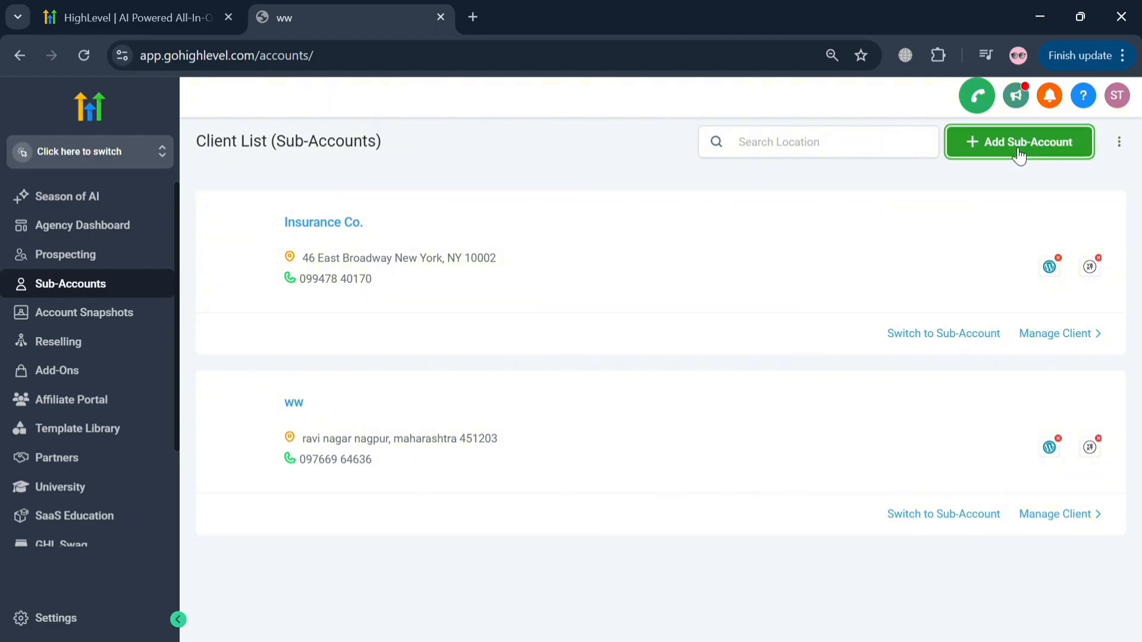
click(1019, 142)
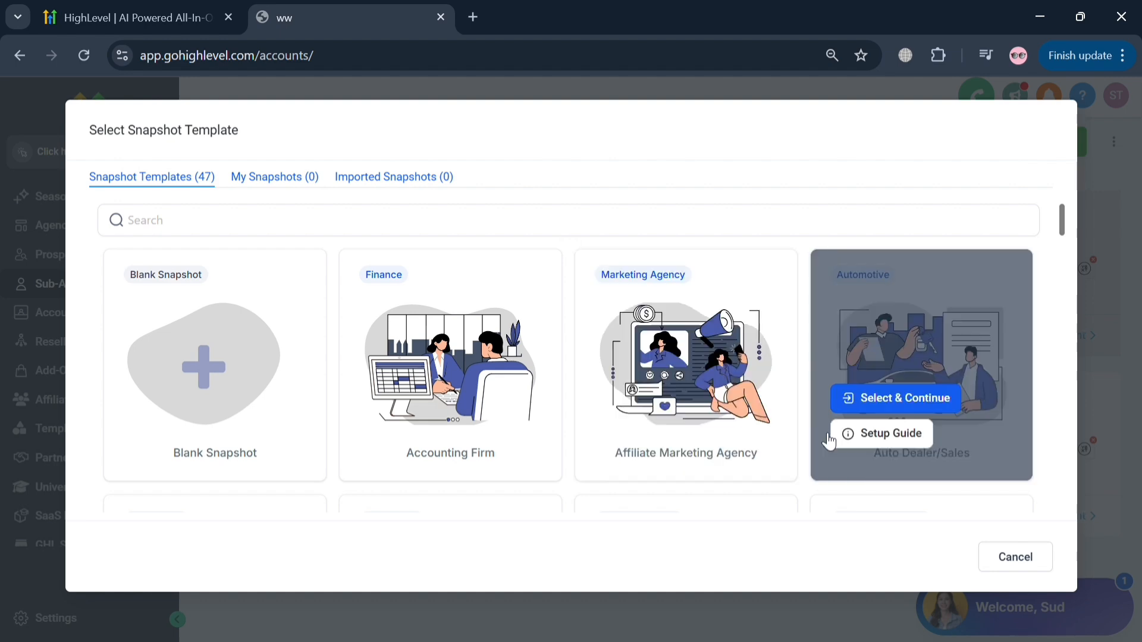
- Browse the available snapshot templates and continue with the Blank Snapshot for the new sub-account
scroll(827, 442, down, 4)
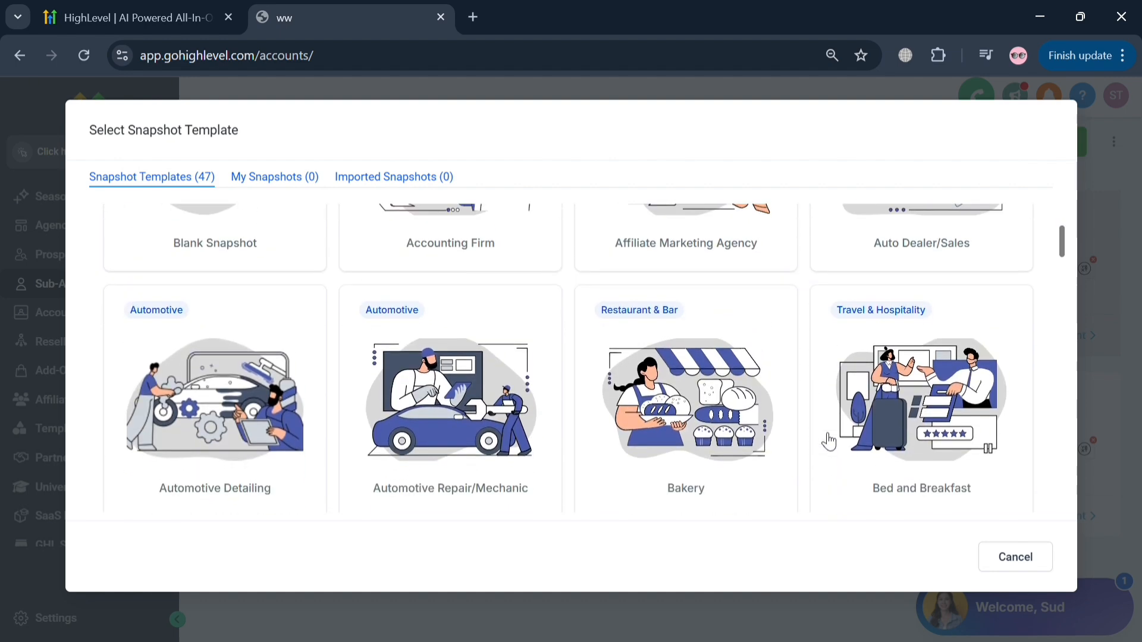
scroll(828, 441, down, 2)
scroll(828, 441, down, 10)
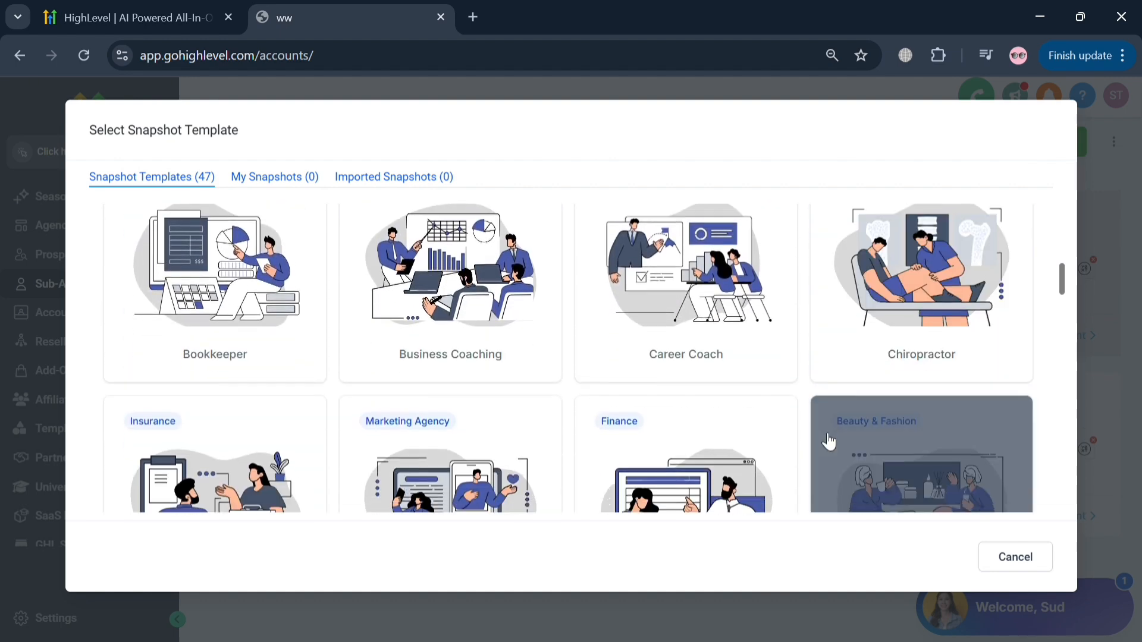
scroll(828, 441, down, 8)
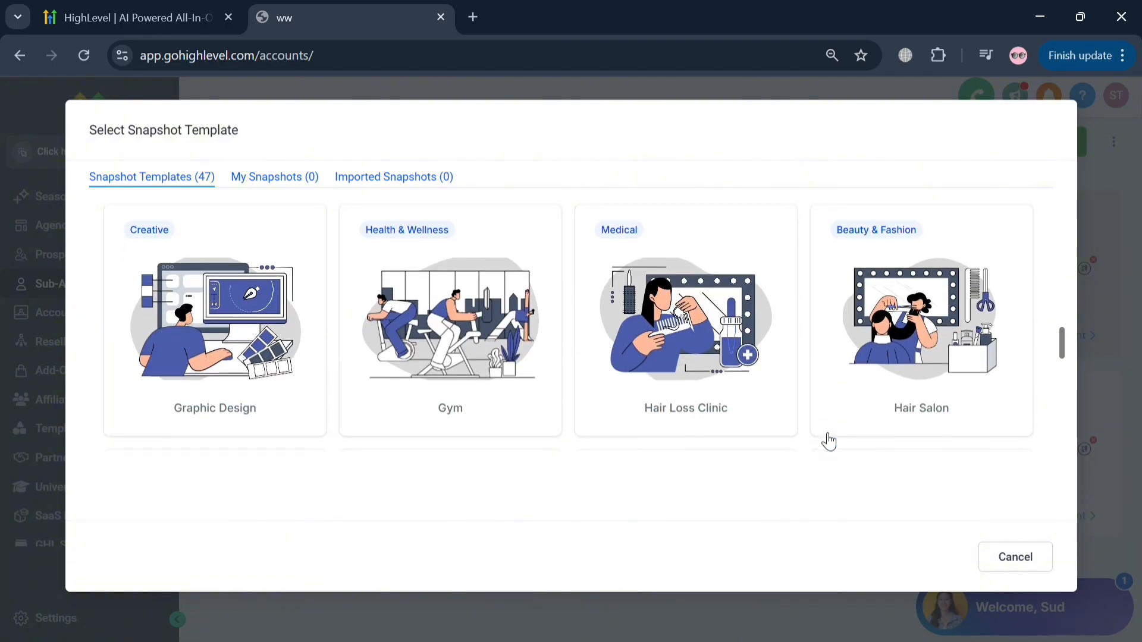
scroll(828, 441, up, 20)
scroll(827, 439, up, 1)
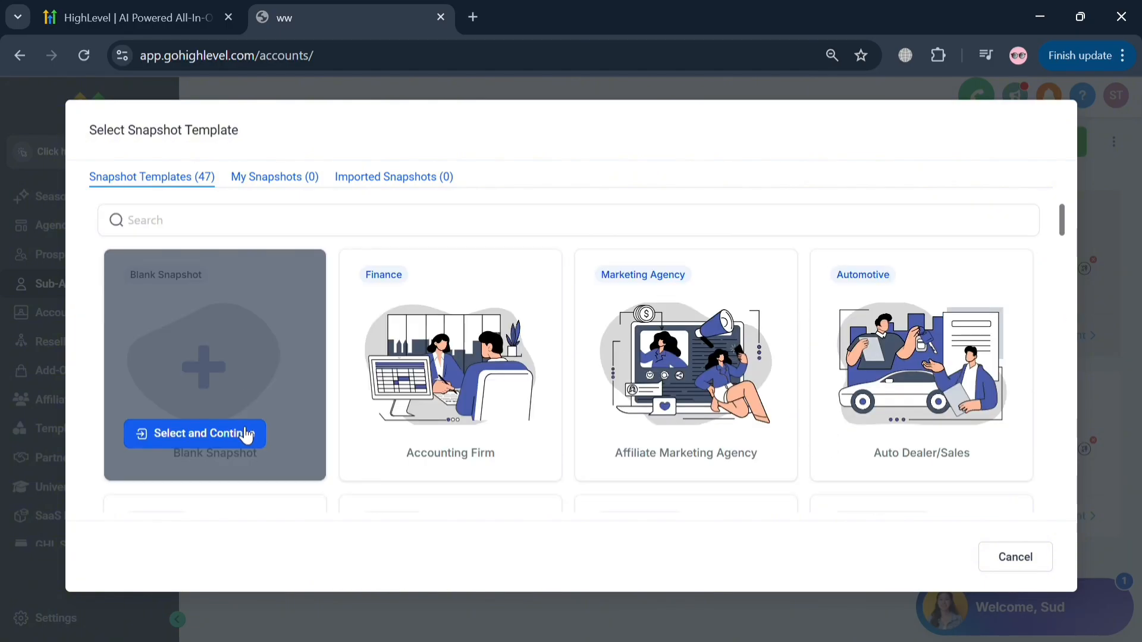
click(246, 434)
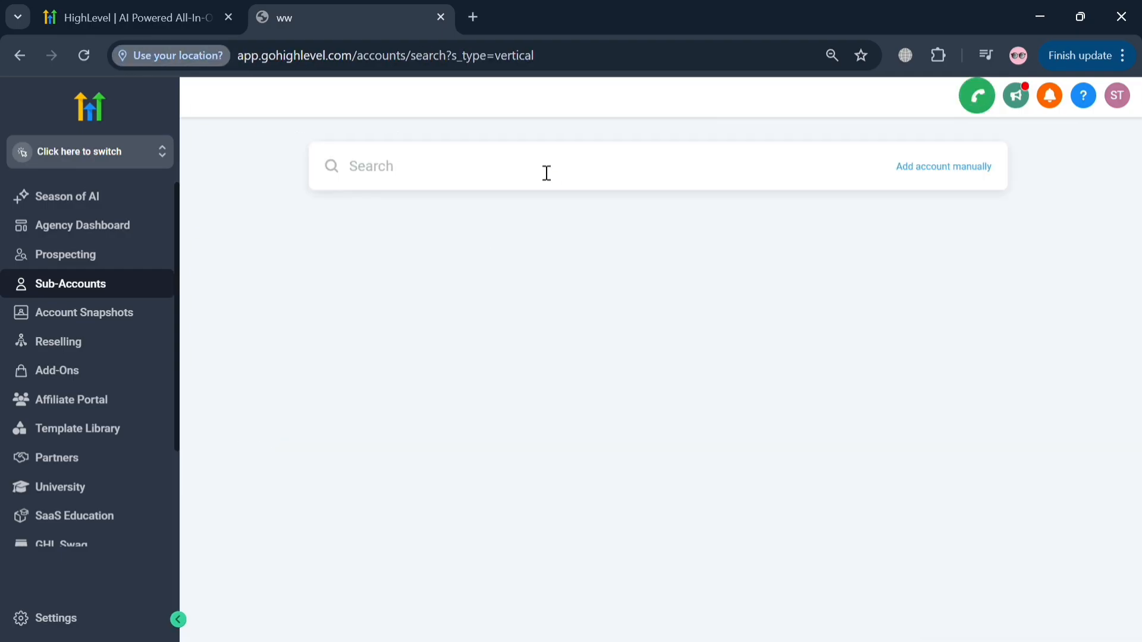
- Search the business map for "Res" and choose Residence Inn New York Manhattan/Times Square as the new account's business
click(455, 163)
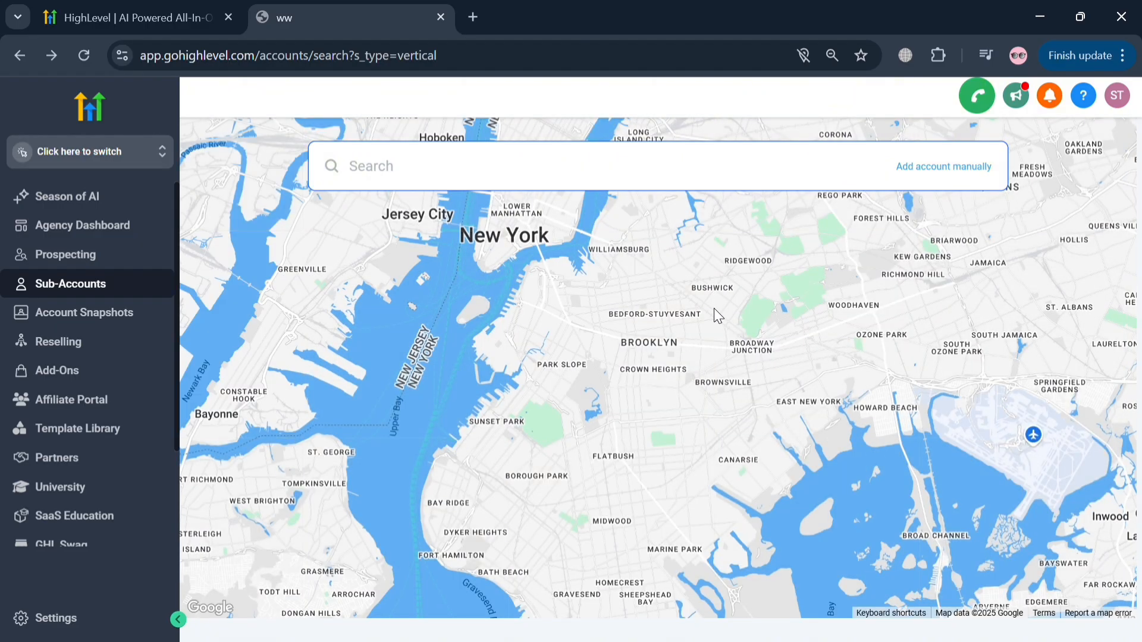
text(Res)
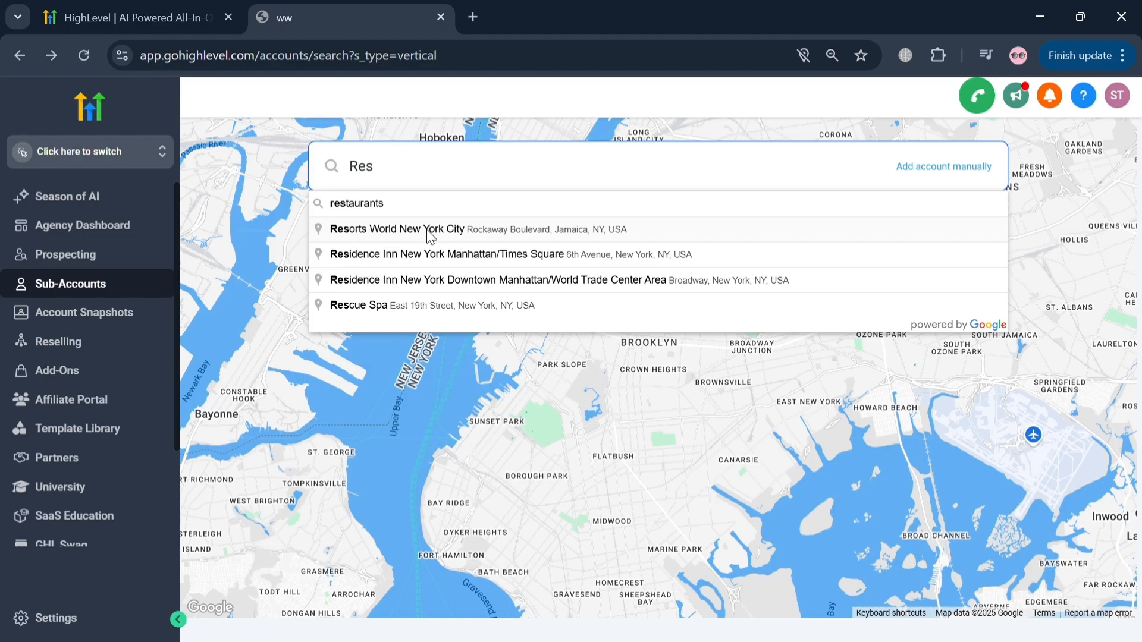
click(454, 260)
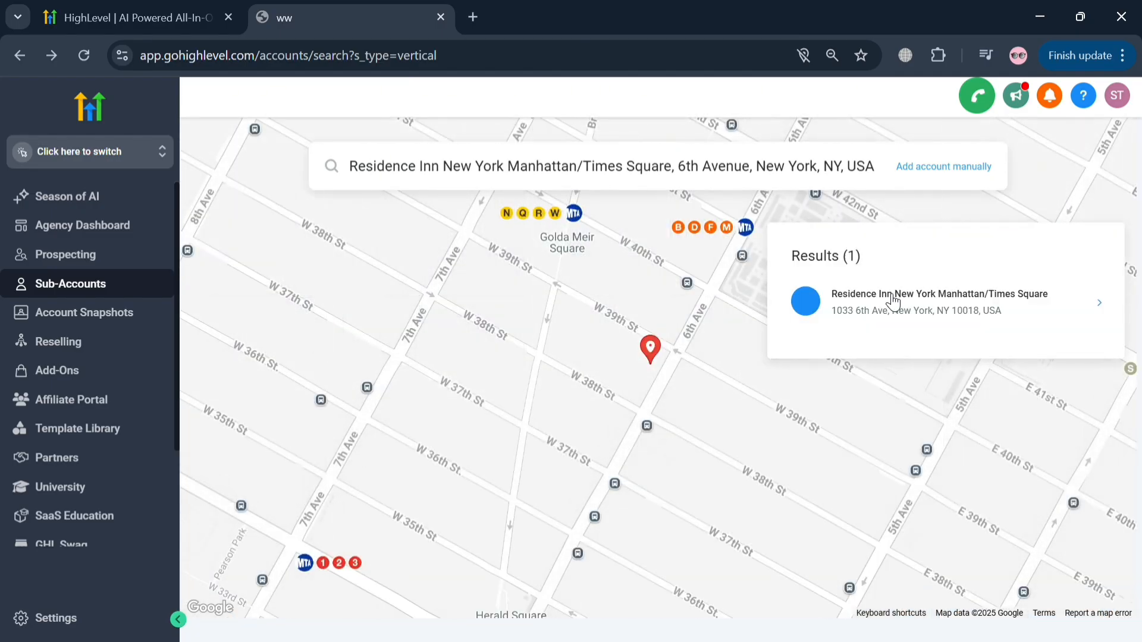
click(891, 302)
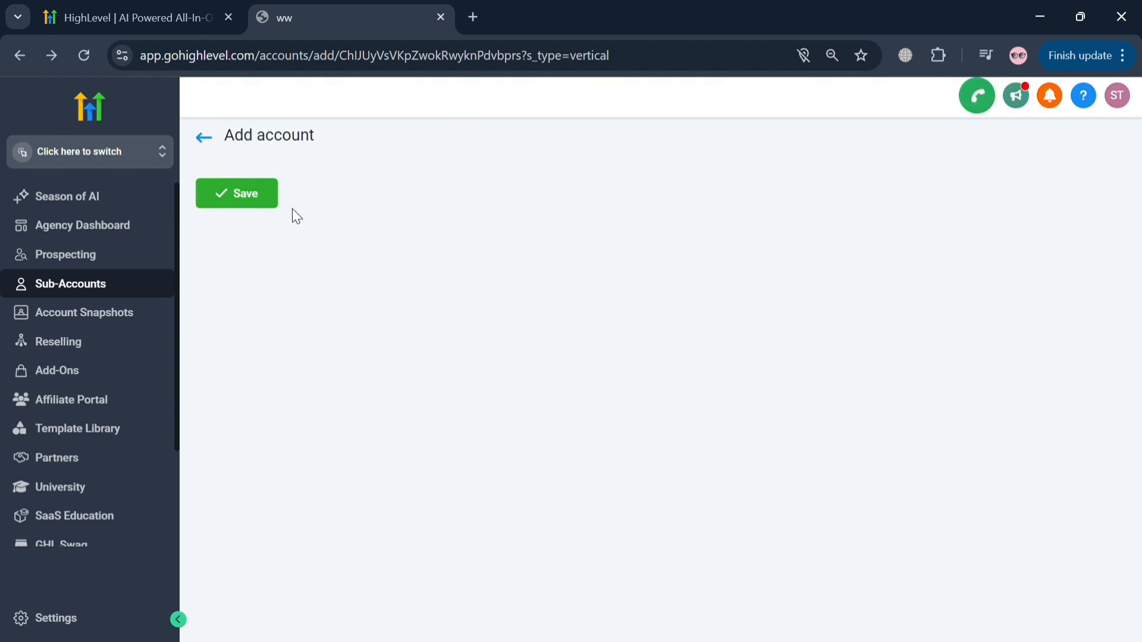
click(265, 189)
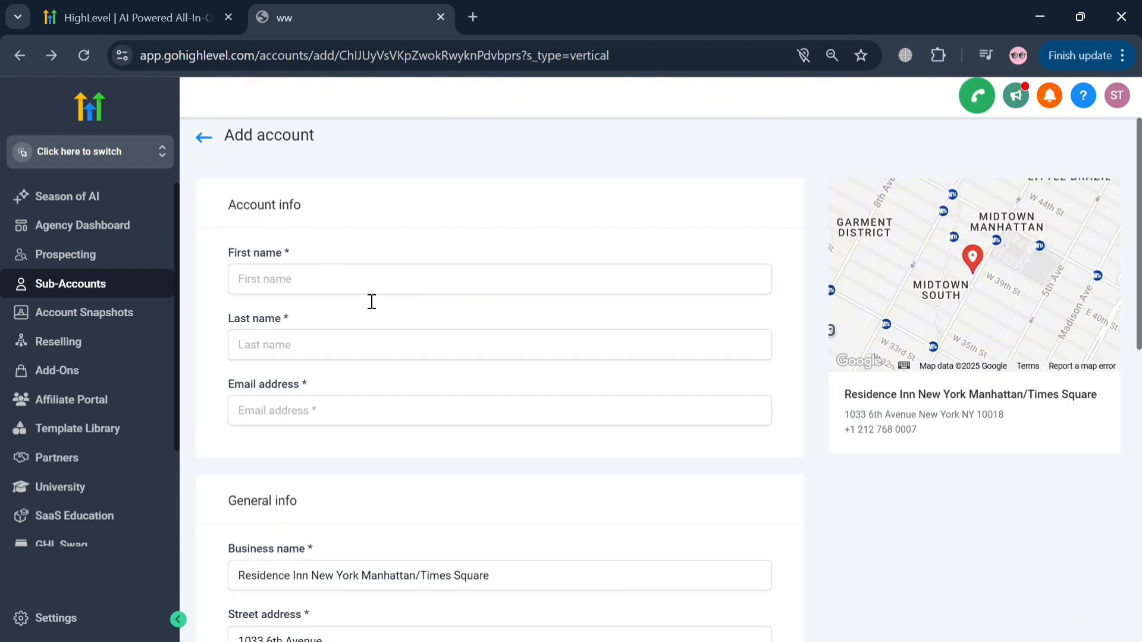
- Fill in the account contact's first name, last name and e-mail address in the account info
text(Mark)
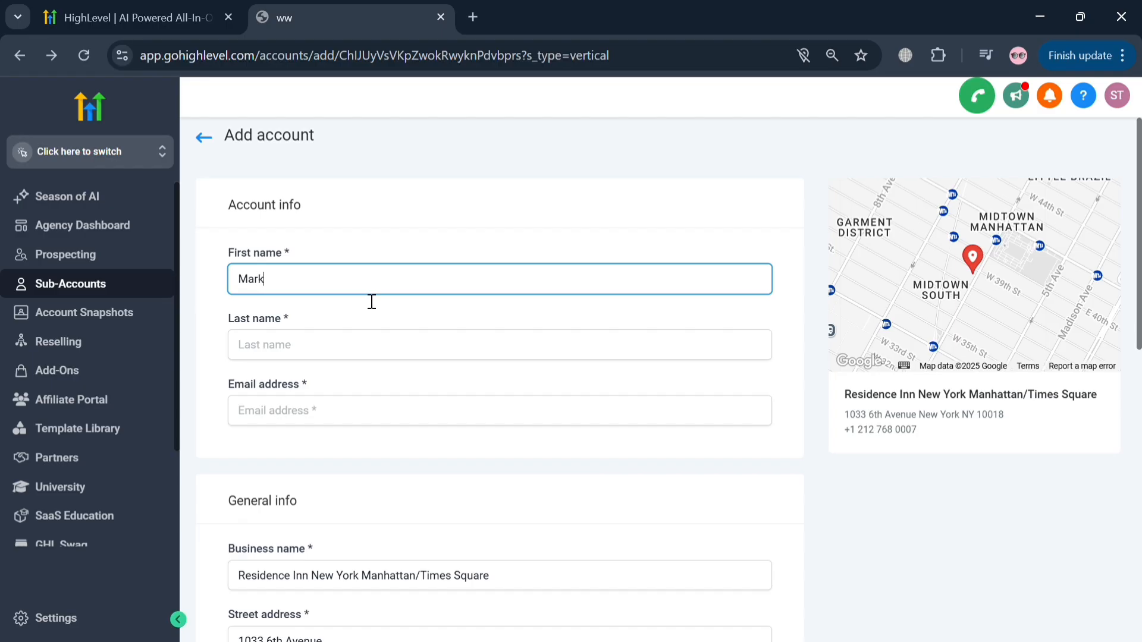
click(407, 351)
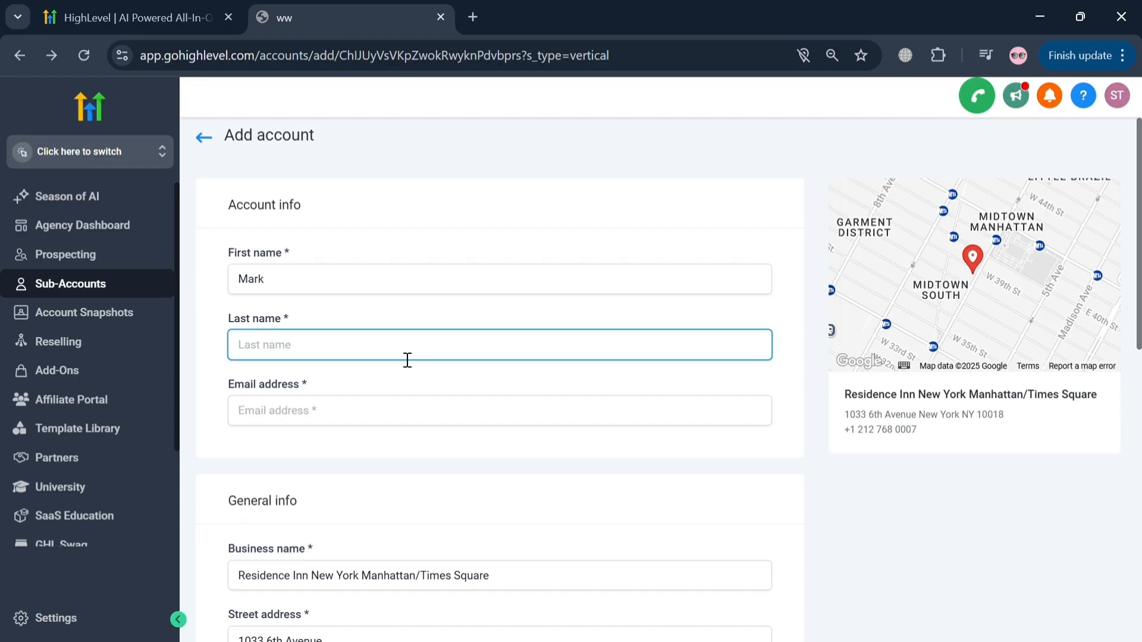
text(T)
click(388, 415)
text(a)
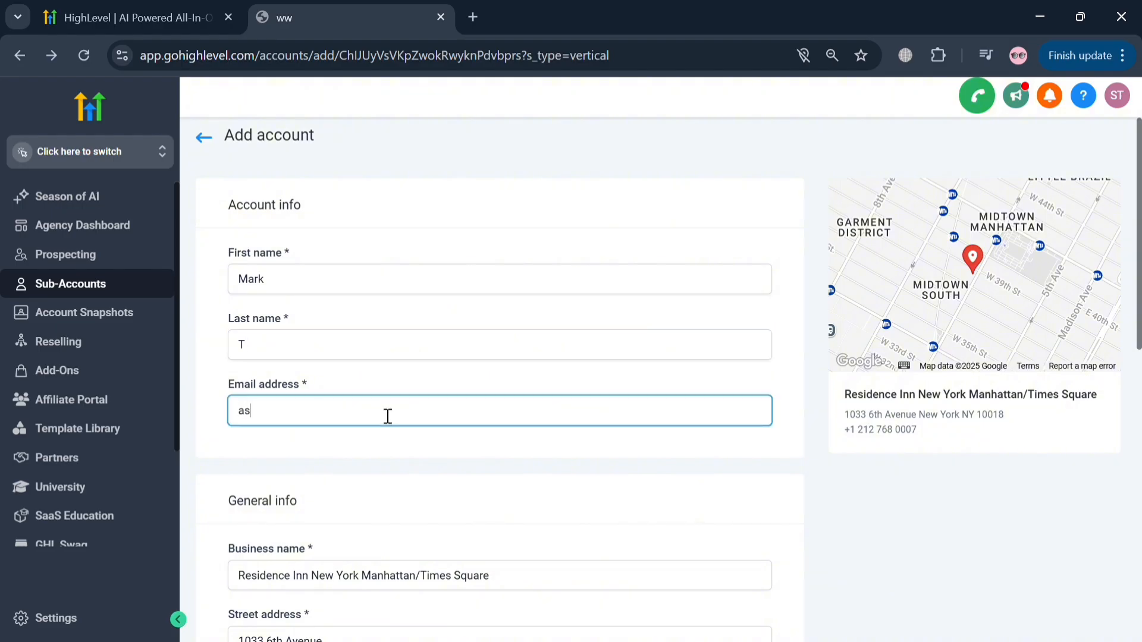
text(s)
key(BackSpace)
key(BackSpace)
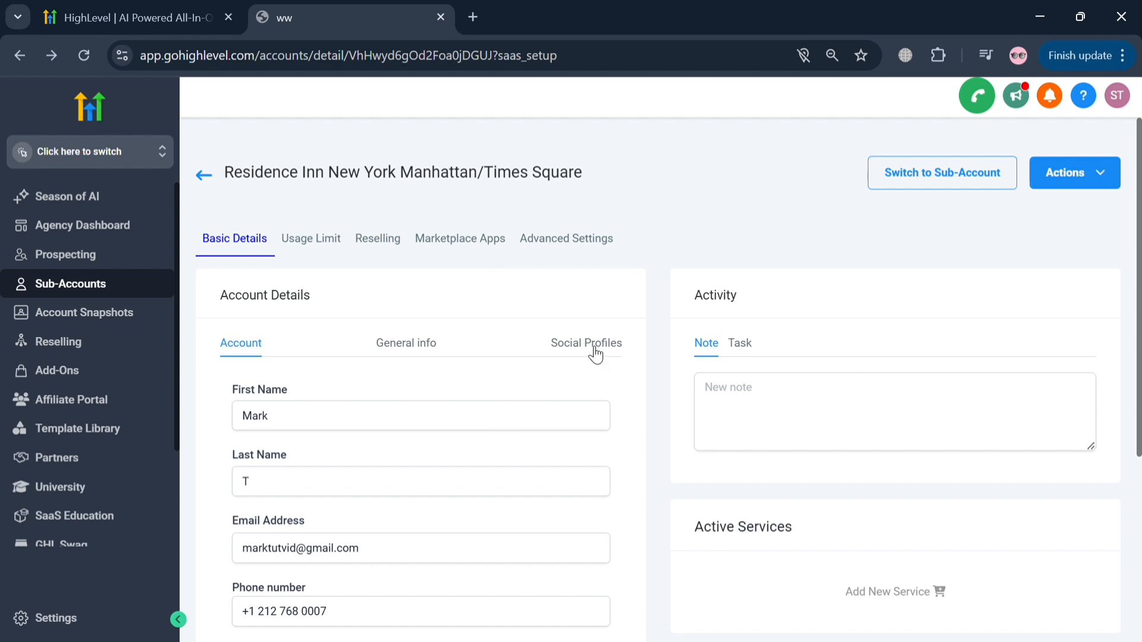
- Switch into the Residence Inn New York Manhattan/Times Square sub-account and look through its dashboard reports
click(1008, 185)
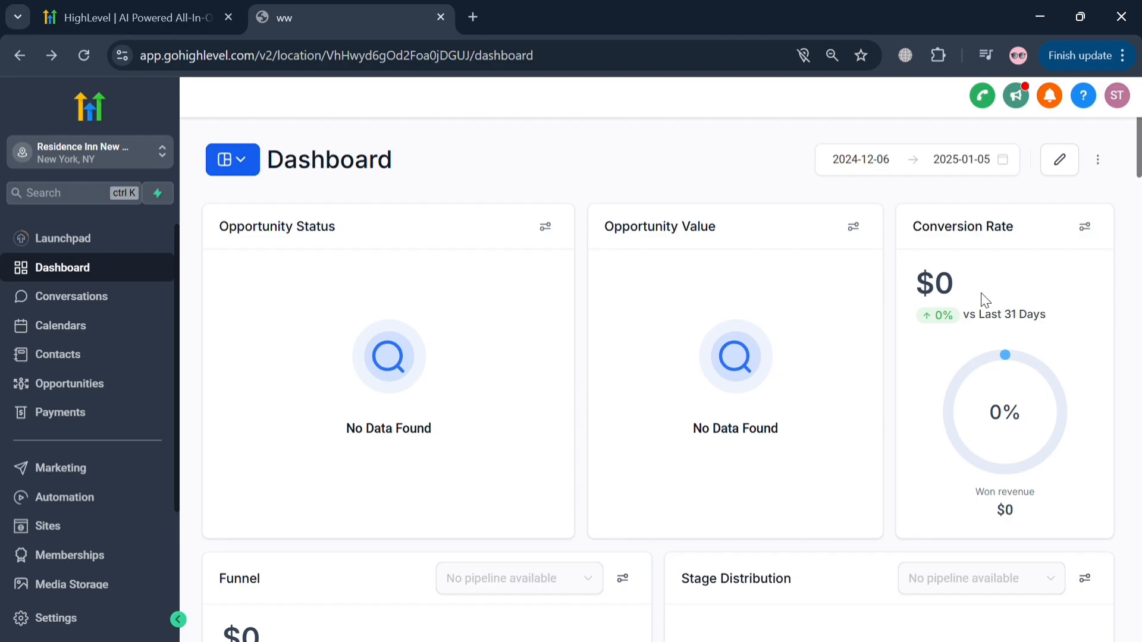
scroll(654, 404, down, 5)
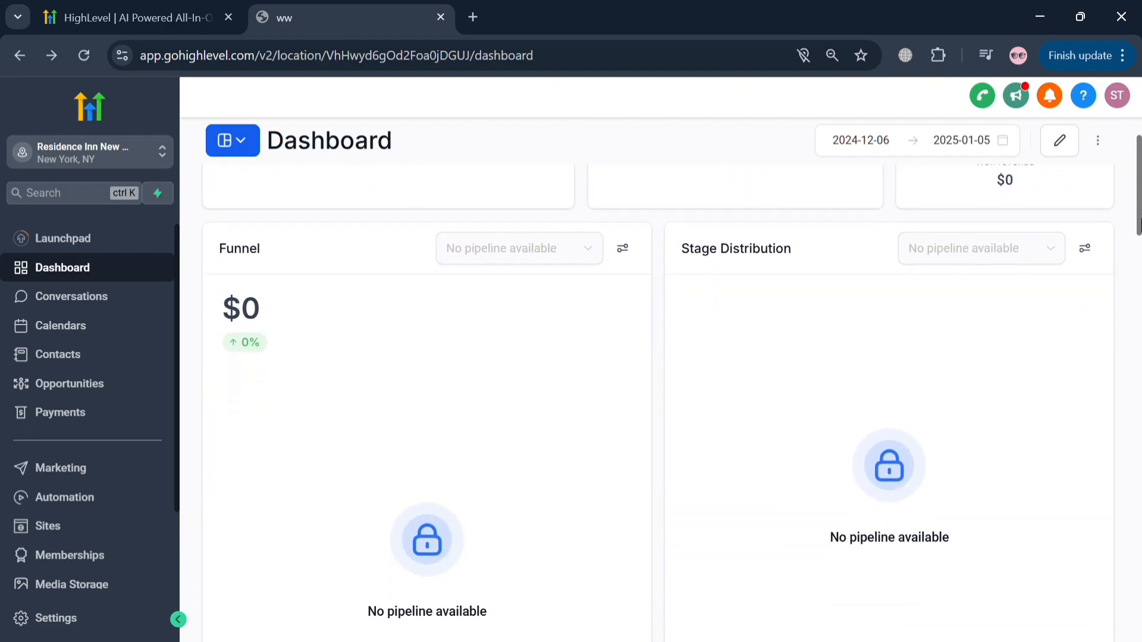
drag(1138, 223, 1124, 622)
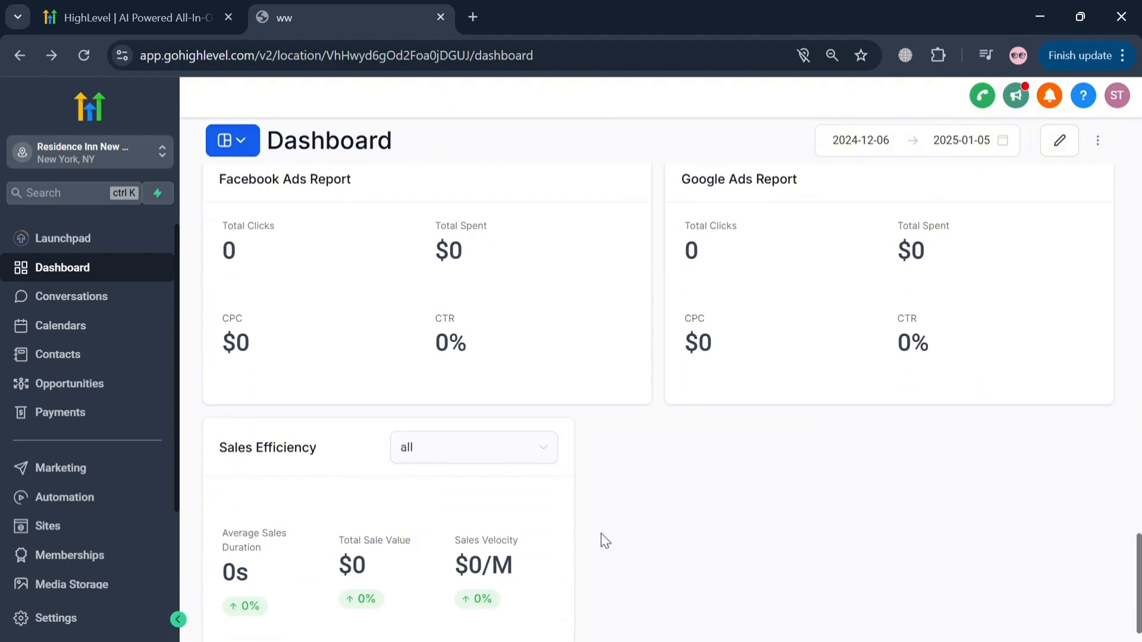
scroll(303, 354, down, 1)
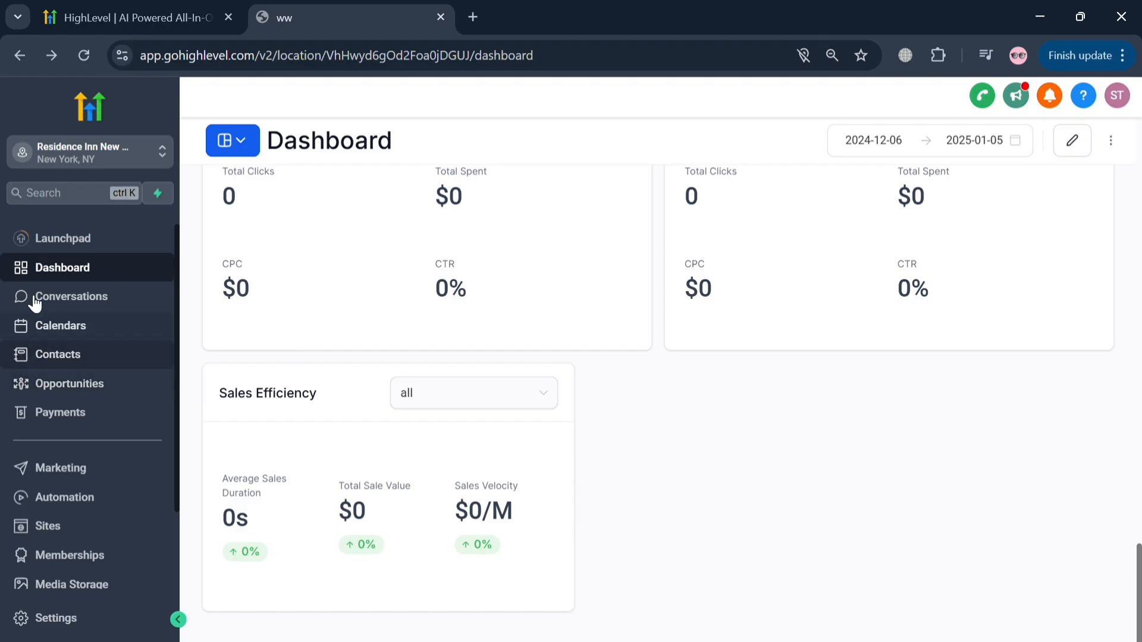
scroll(168, 360, down, 1)
scroll(214, 339, up, 5)
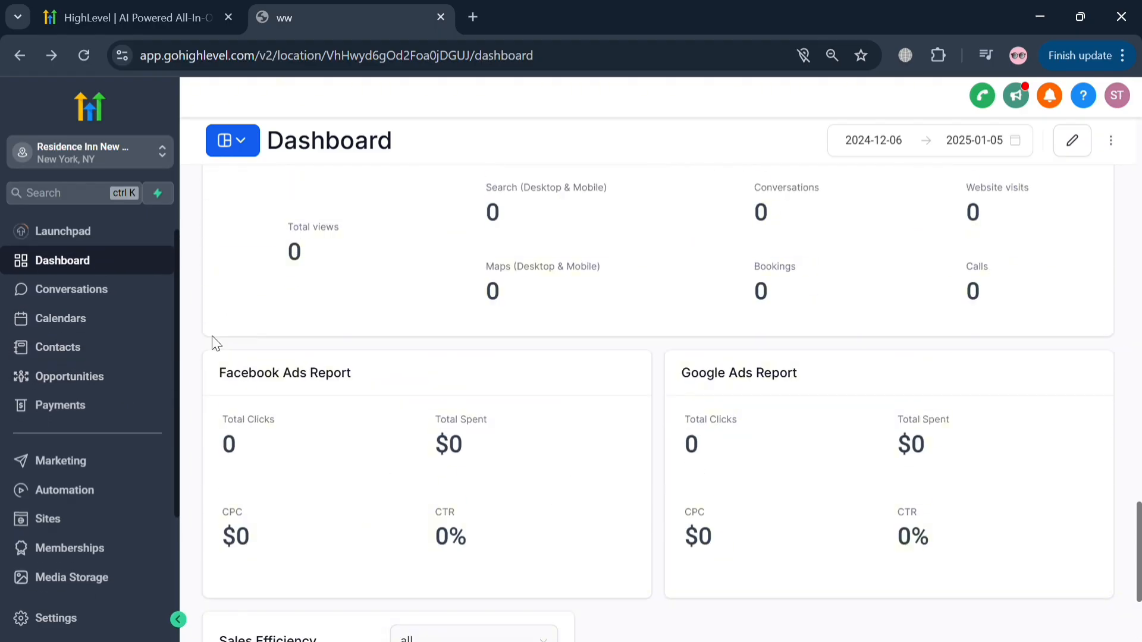
- Open the sub-account's Launchpad and review the available app, integration and team member options
click(94, 238)
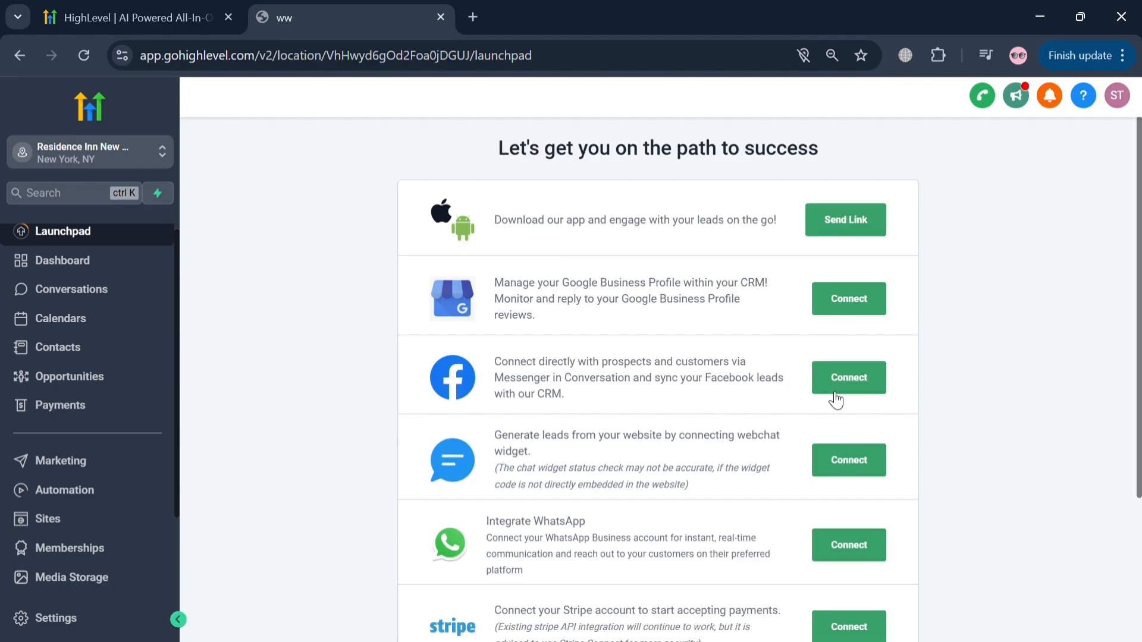
scroll(809, 402, down, 3)
scroll(742, 457, up, 1)
scroll(682, 497, up, 2)
scroll(654, 535, down, 3)
scroll(507, 551, up, 1)
scroll(507, 551, down, 1)
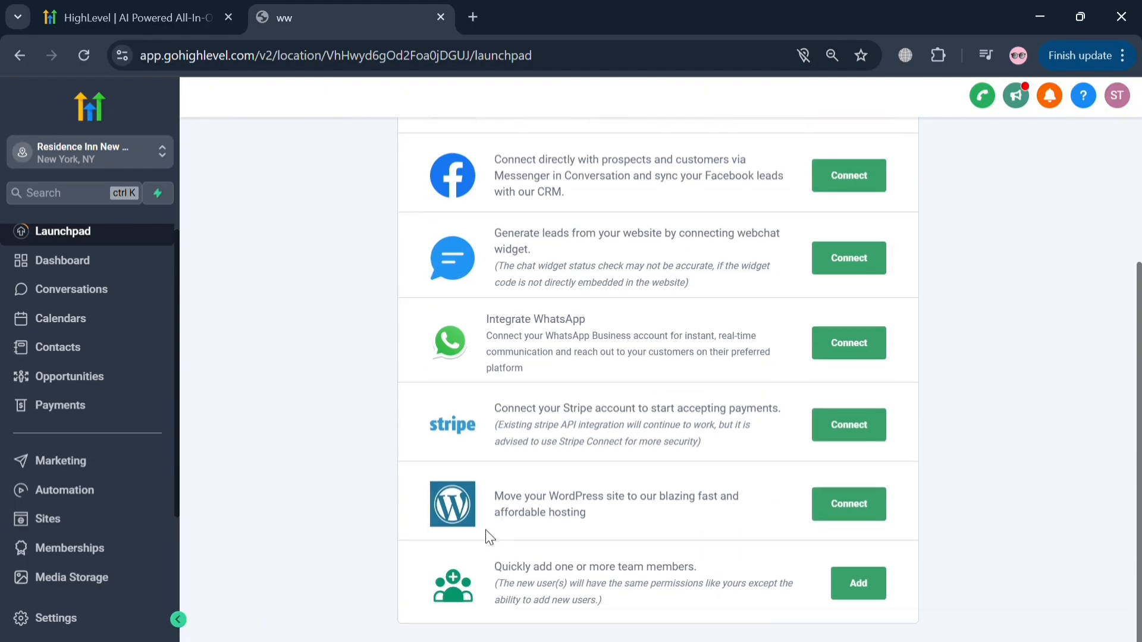
scroll(487, 536, up, 3)
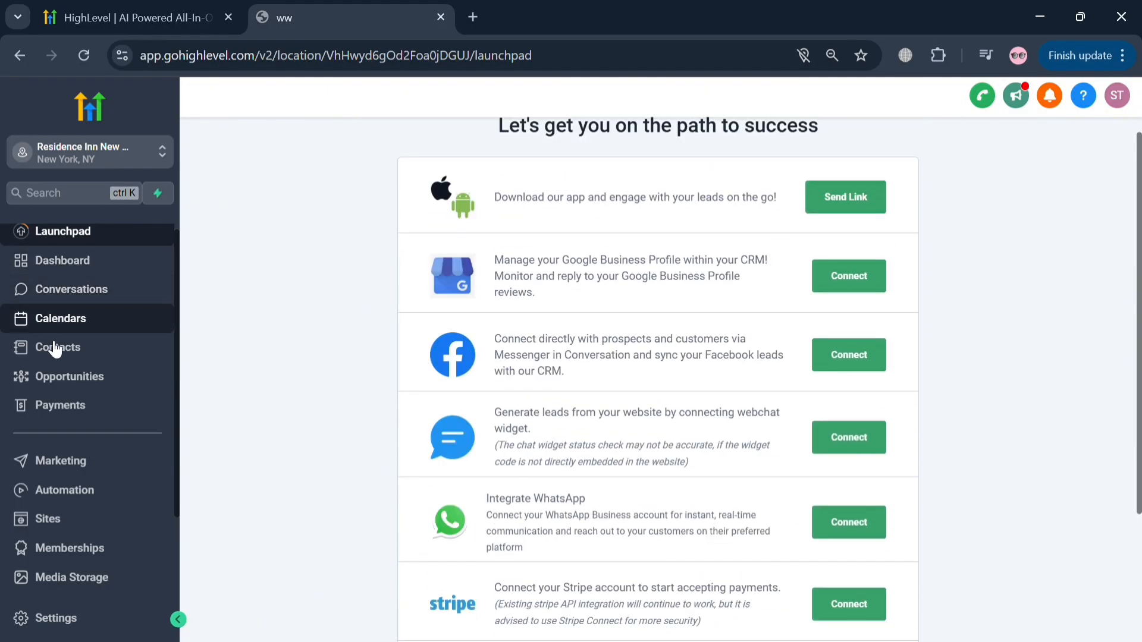
- Go to the sub-account's websites and start a new website from the prebuilt templates
click(79, 524)
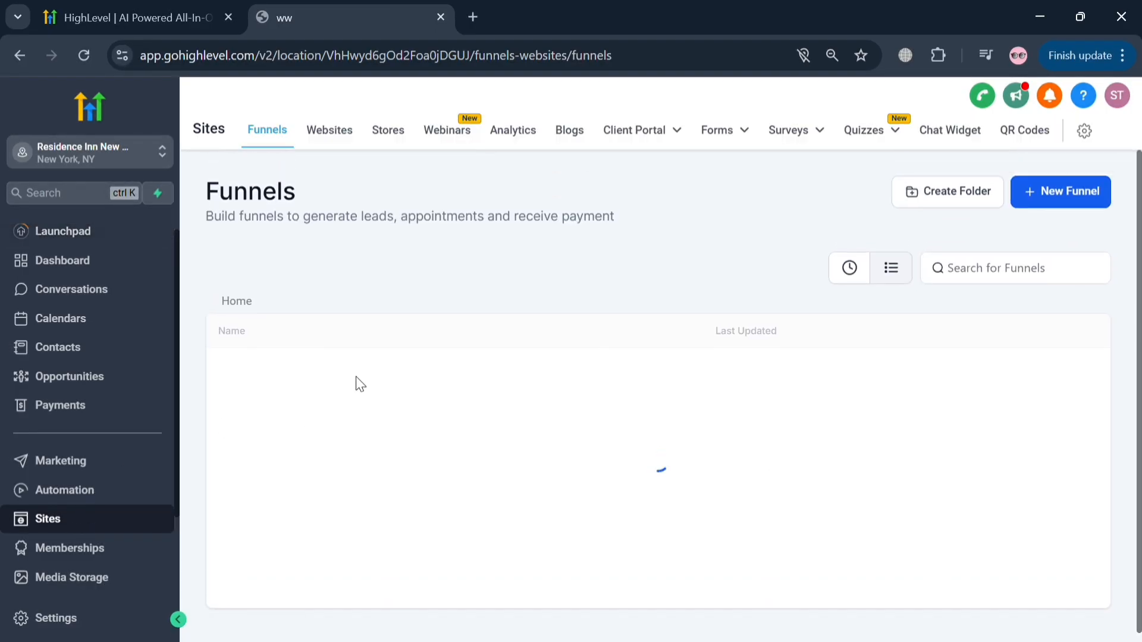
click(328, 143)
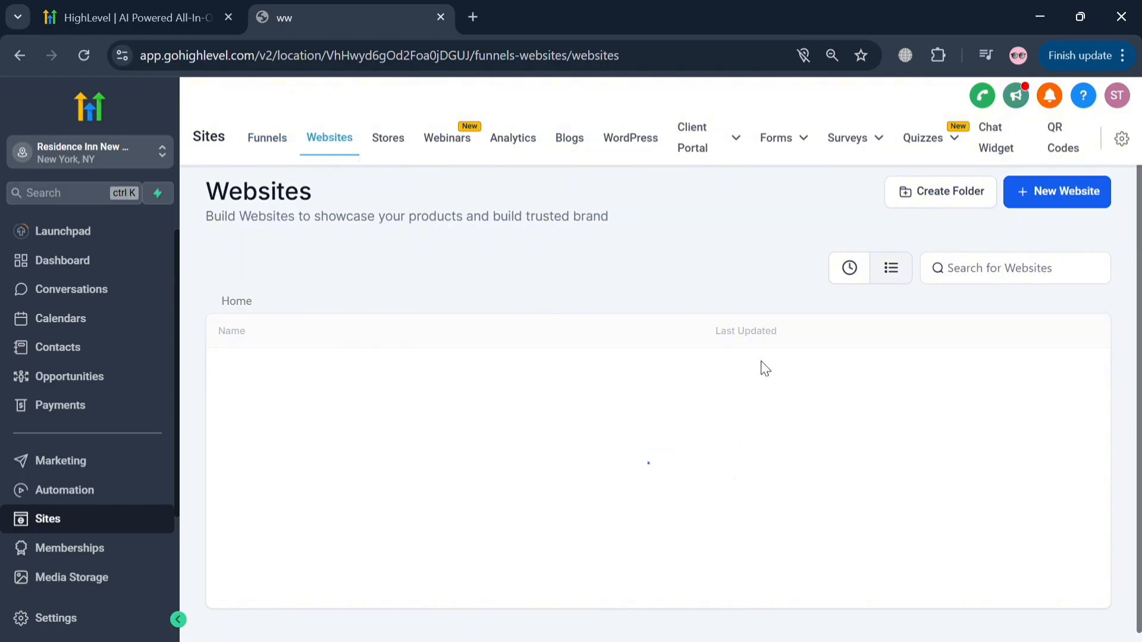
click(1061, 196)
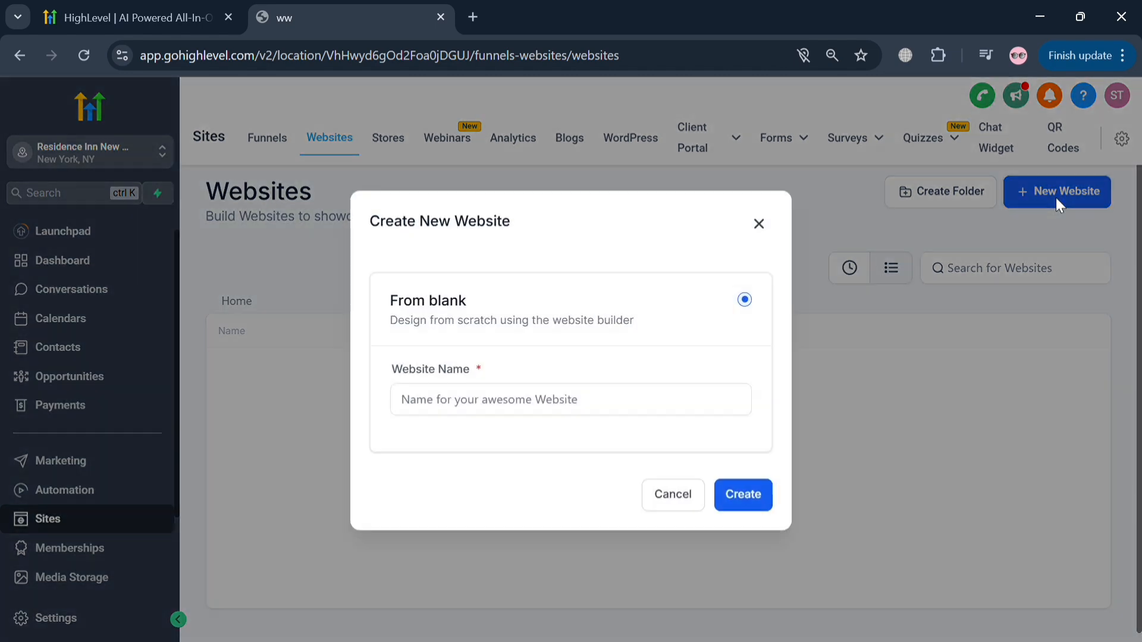
click(533, 408)
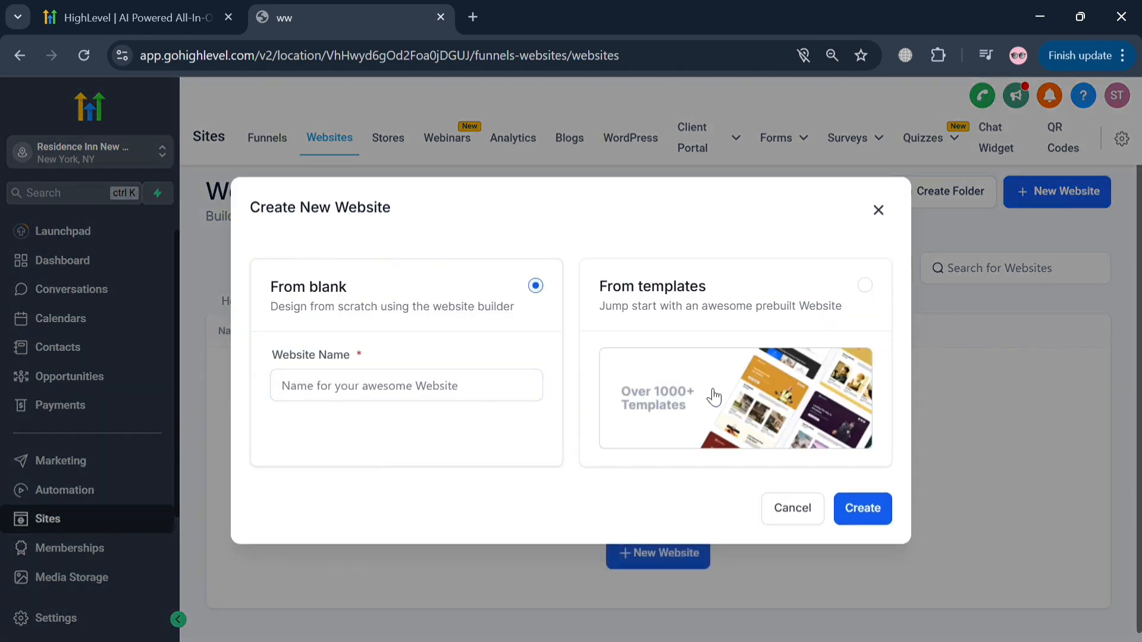
click(865, 286)
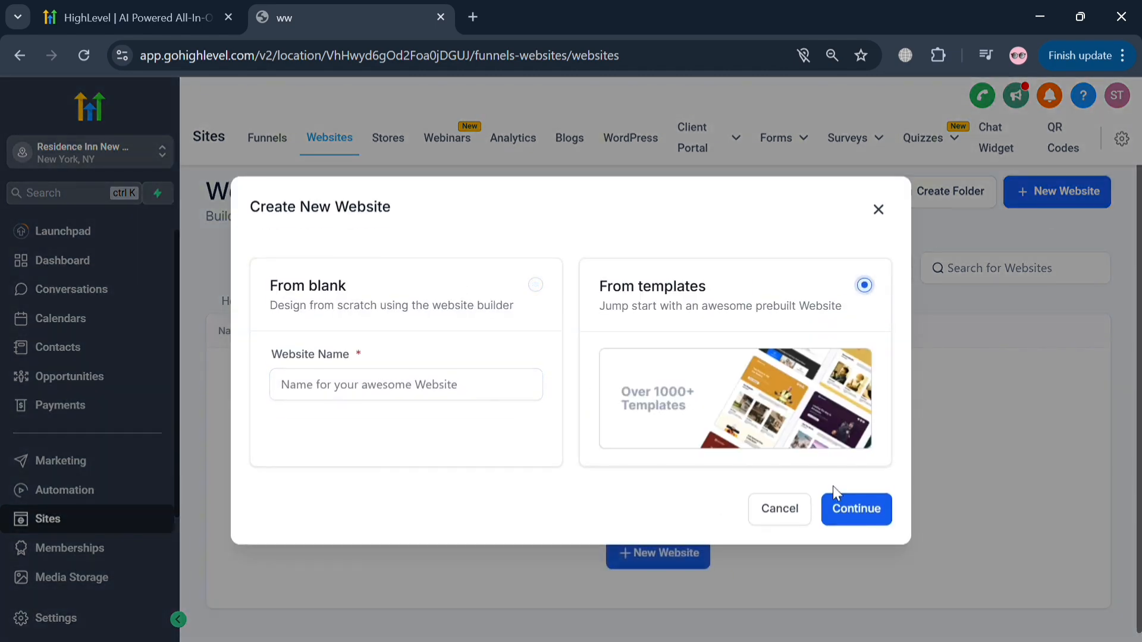
click(854, 510)
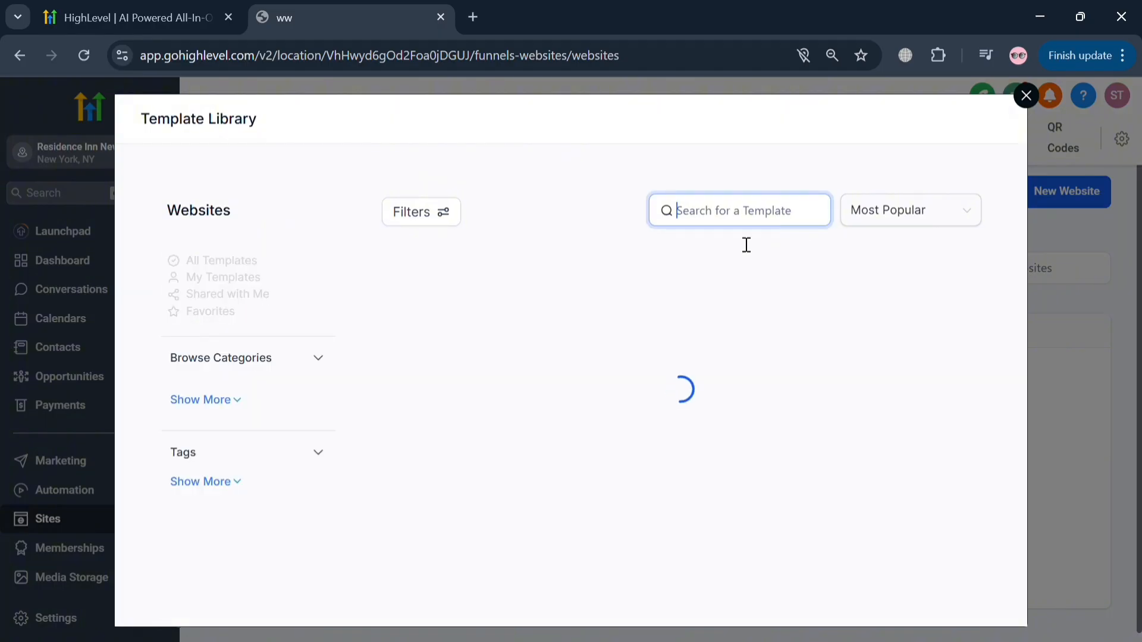
- Search the website templates for "Restaurant" and continue with the Premium Meat Restaurant template
click(324, 362)
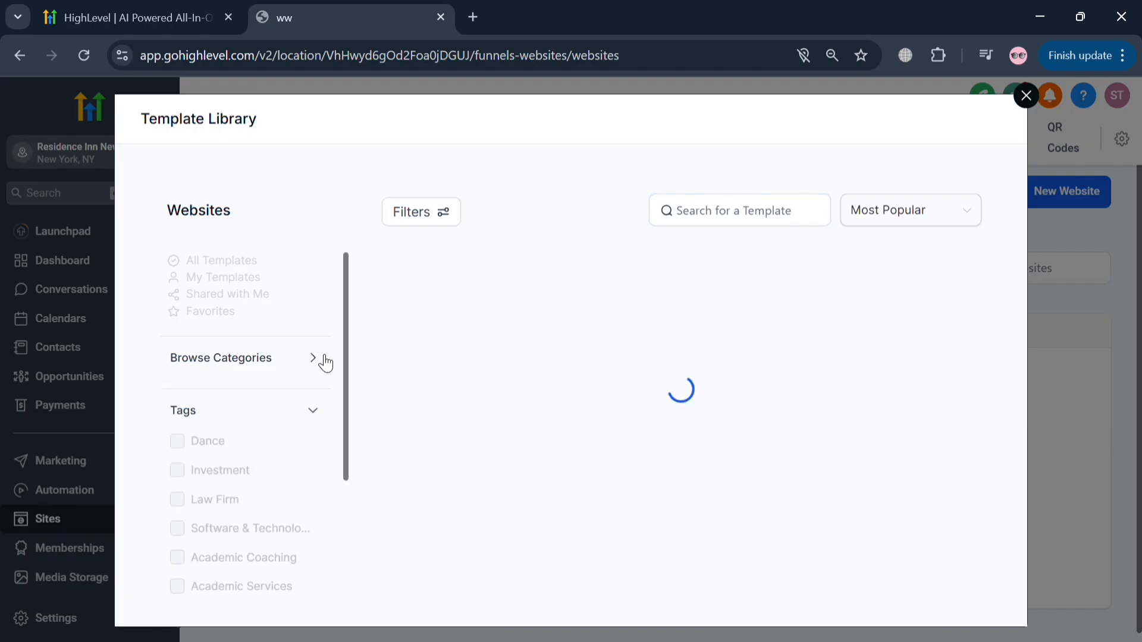
click(782, 214)
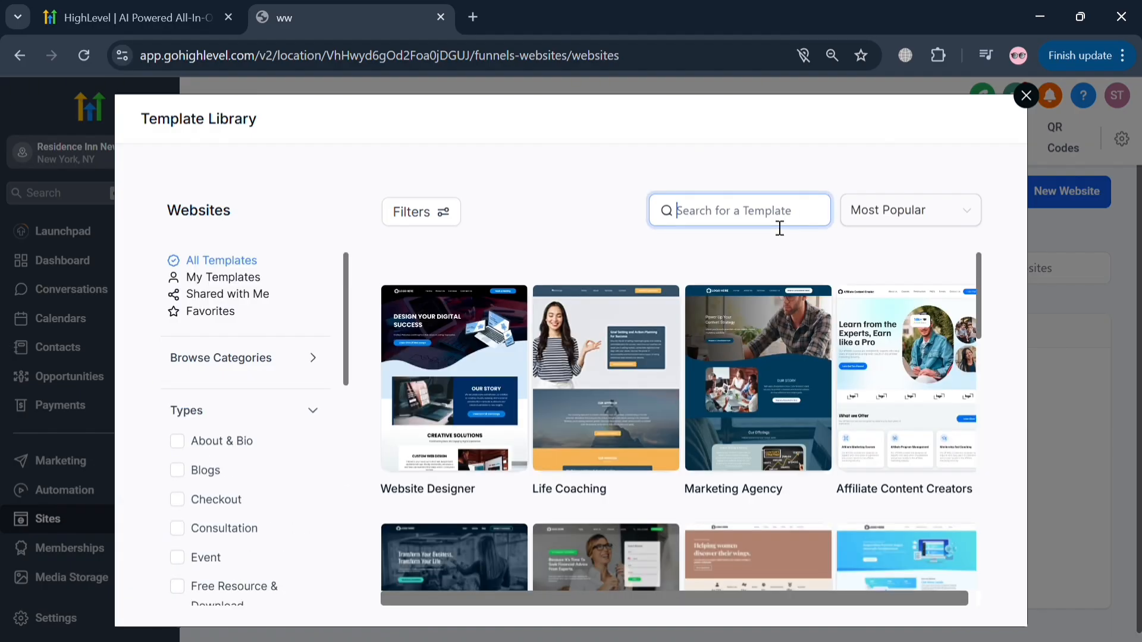
text(Resta)
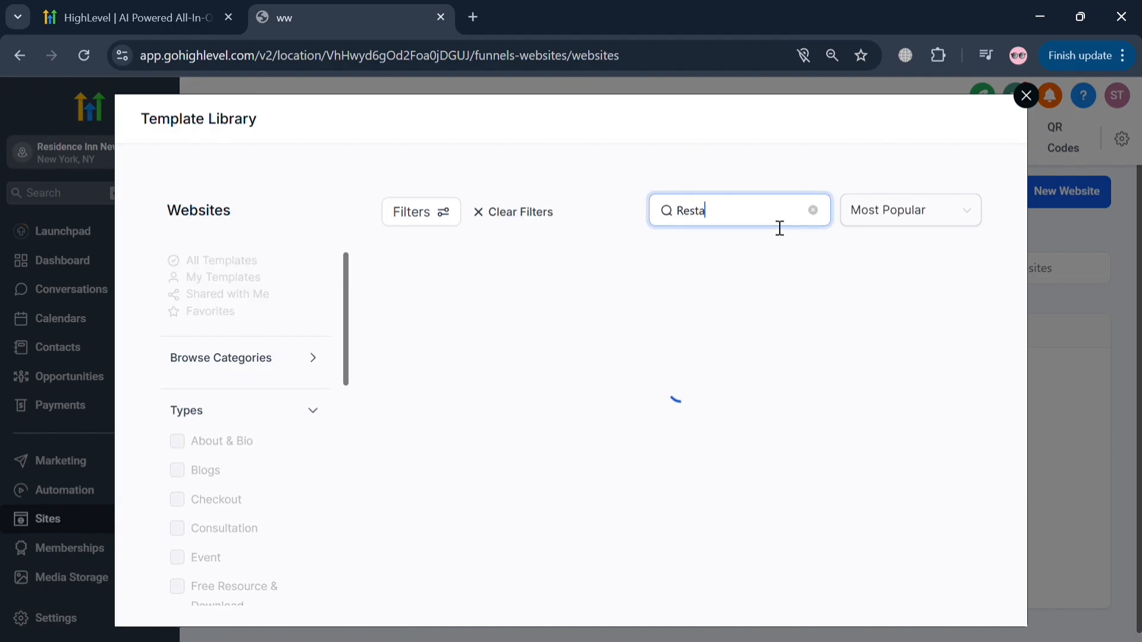
text(urant)
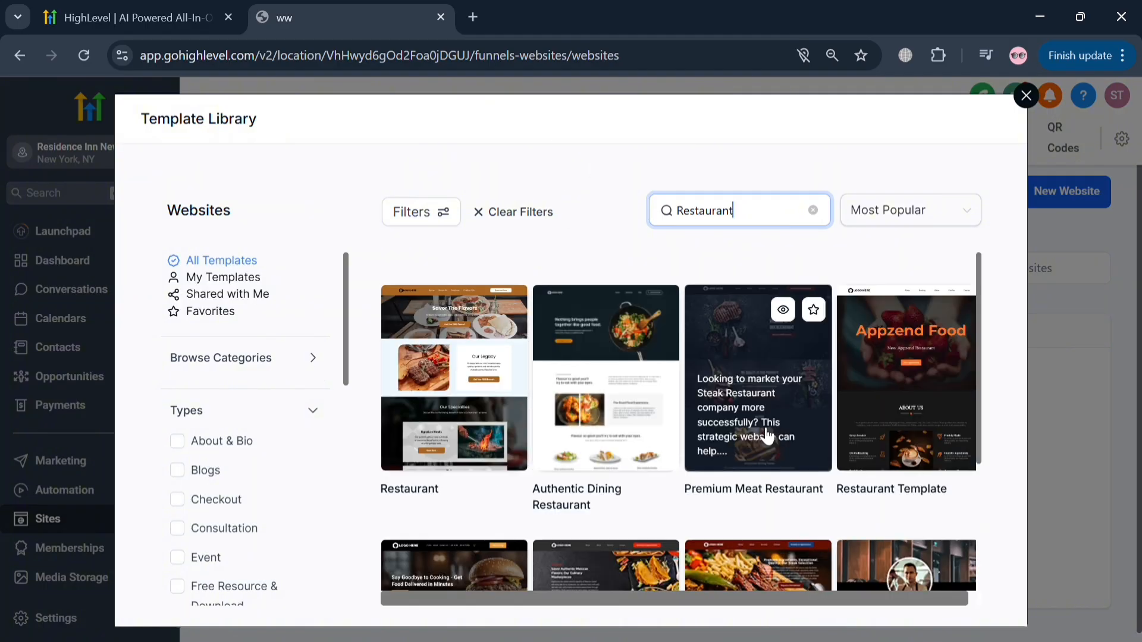
click(731, 362)
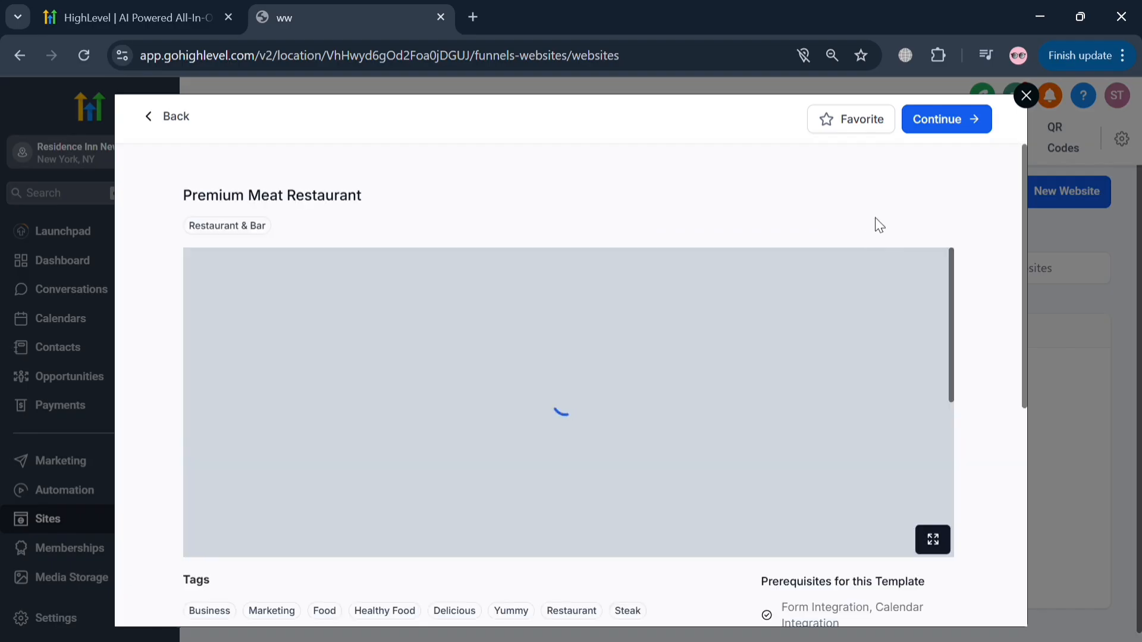
click(951, 122)
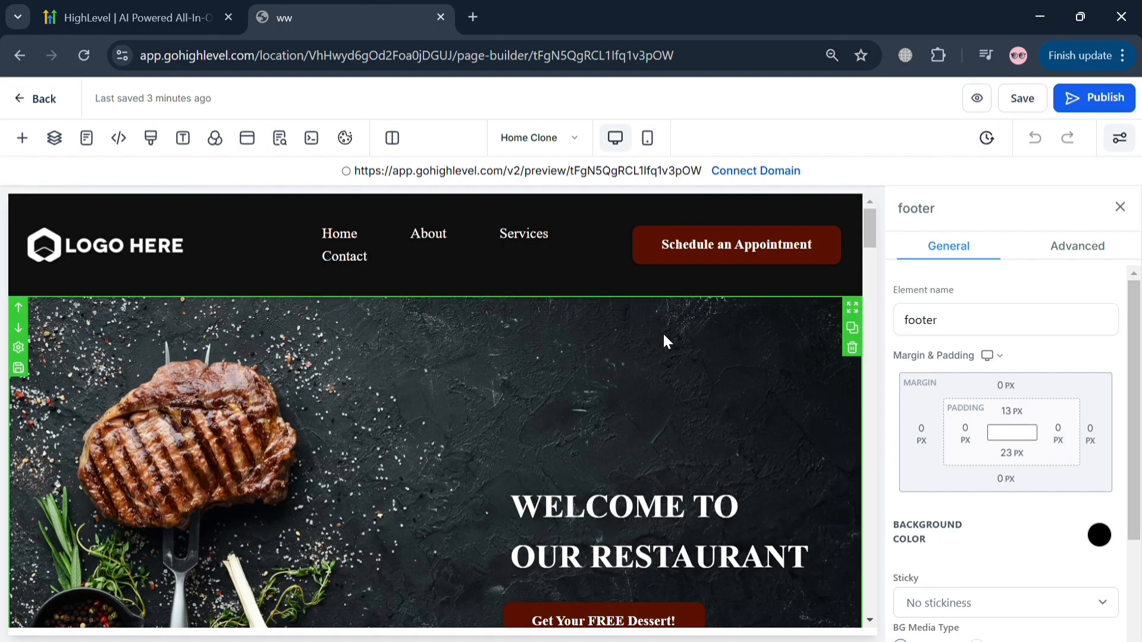
- Look over the top of the restaurant home page and examine the header navigation menu's general settings
scroll(186, 270, down, 3)
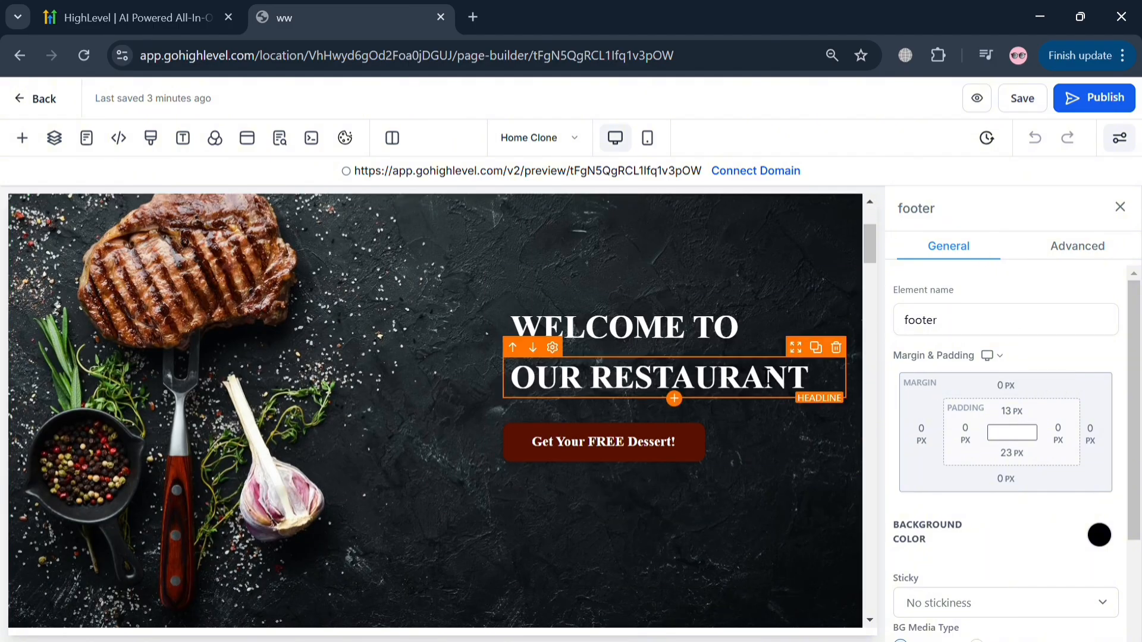
scroll(251, 308, up, 2)
scroll(251, 308, down, 3)
scroll(139, 238, up, 5)
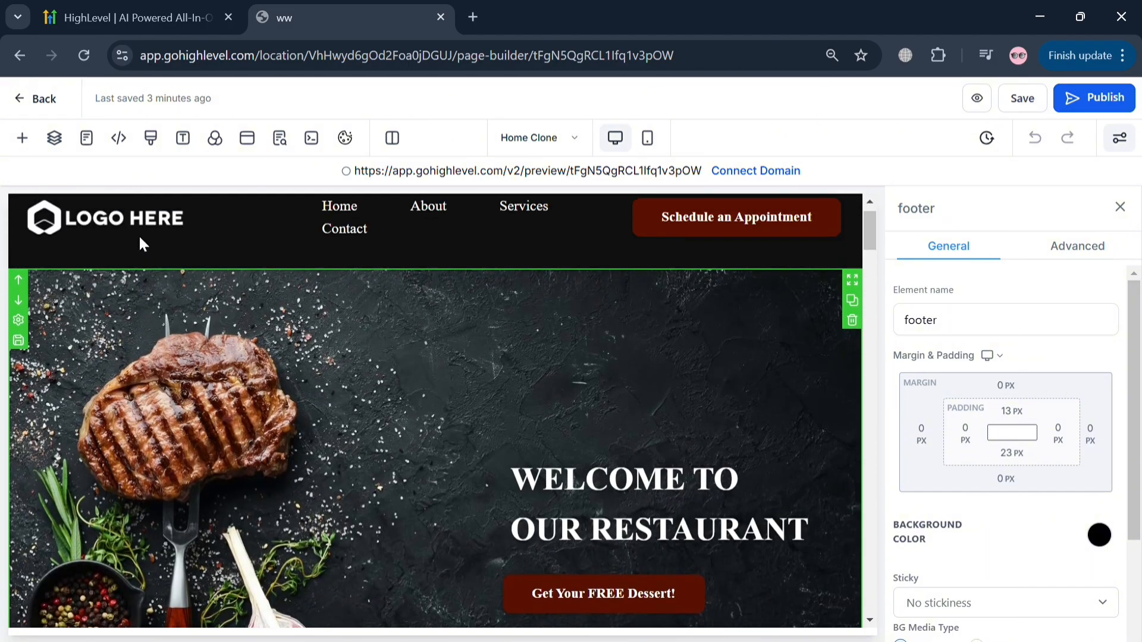
click(141, 238)
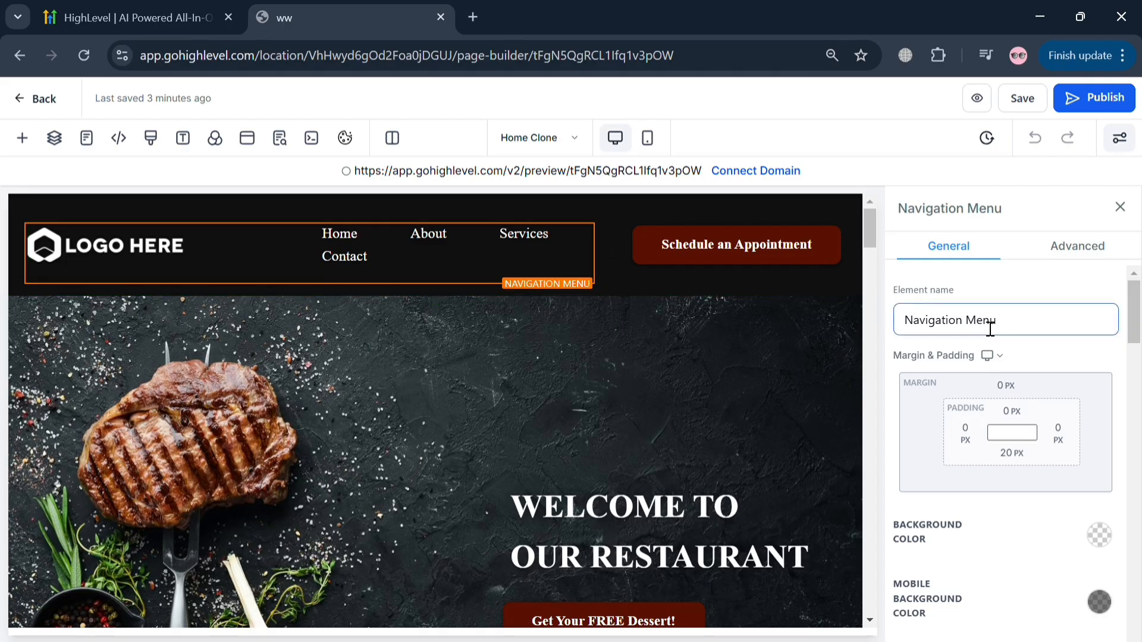
scroll(1021, 466, down, 3)
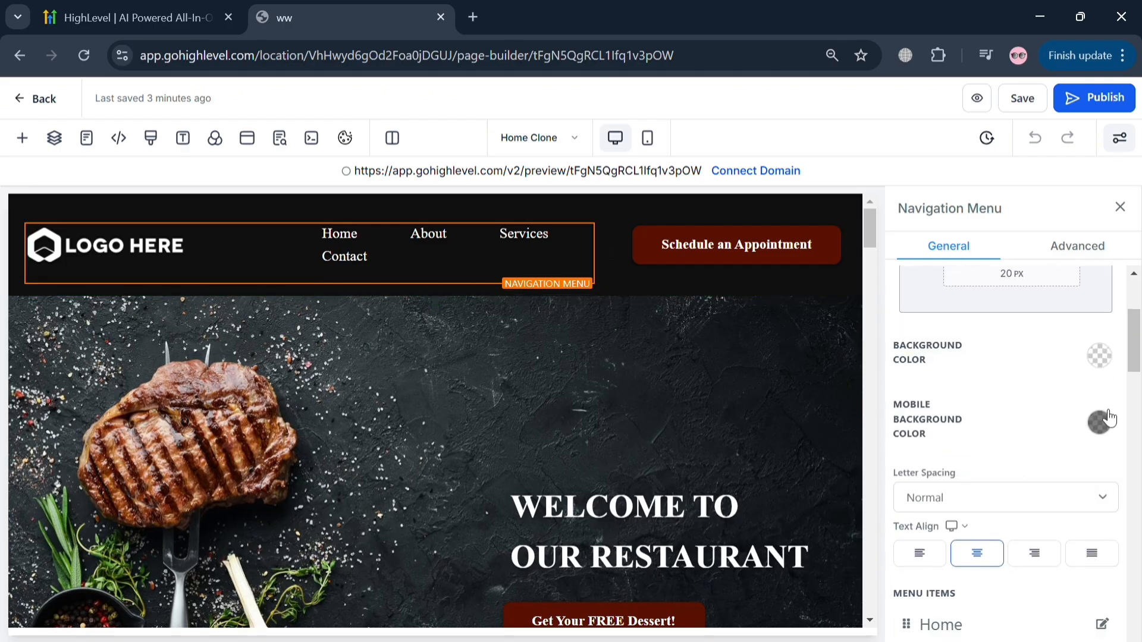
scroll(1109, 418, down, 5)
scroll(601, 518, down, 3)
scroll(594, 513, up, 1)
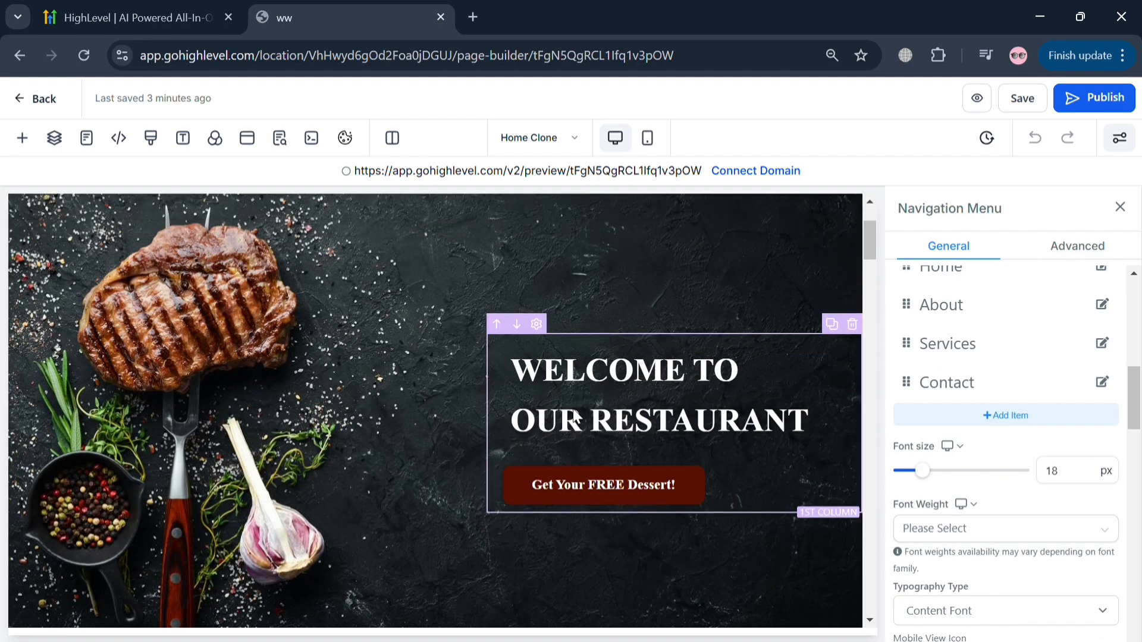
- Replace the "OUR RESTAURANT" headline in the hero section with "JBL RESTAURANT"
scroll(574, 416, up, 1)
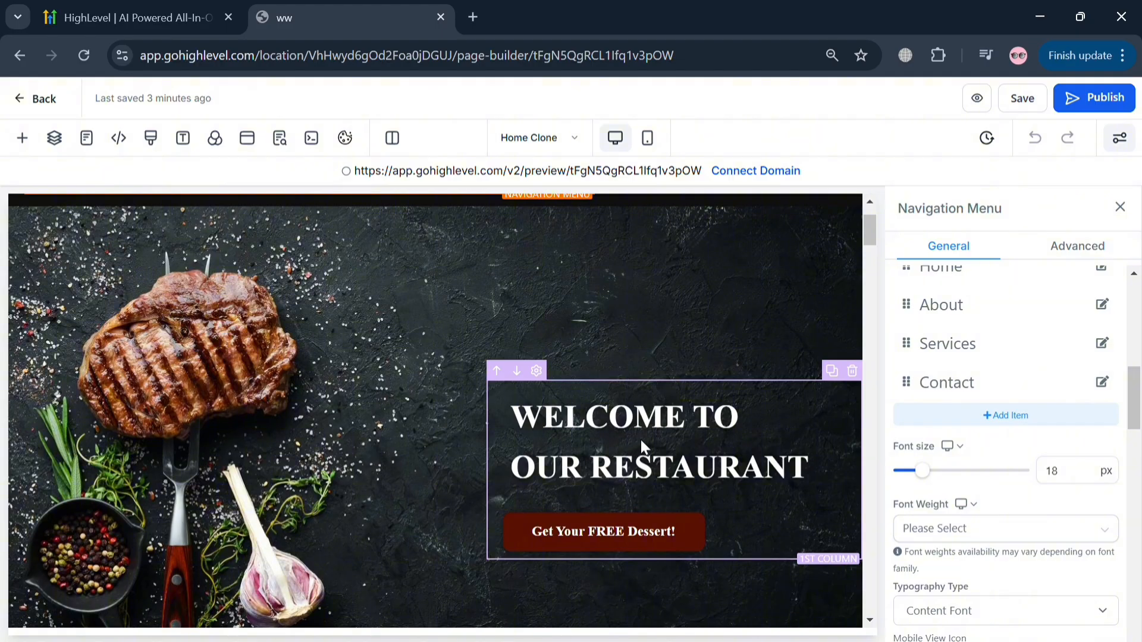
triple_click(653, 469)
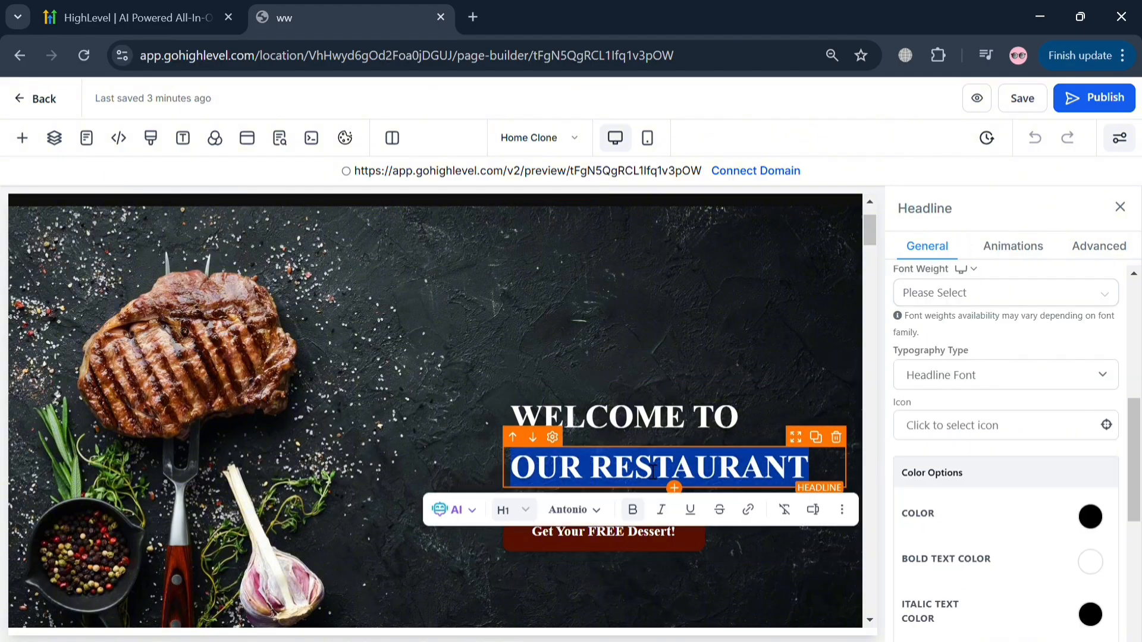
text(JB)
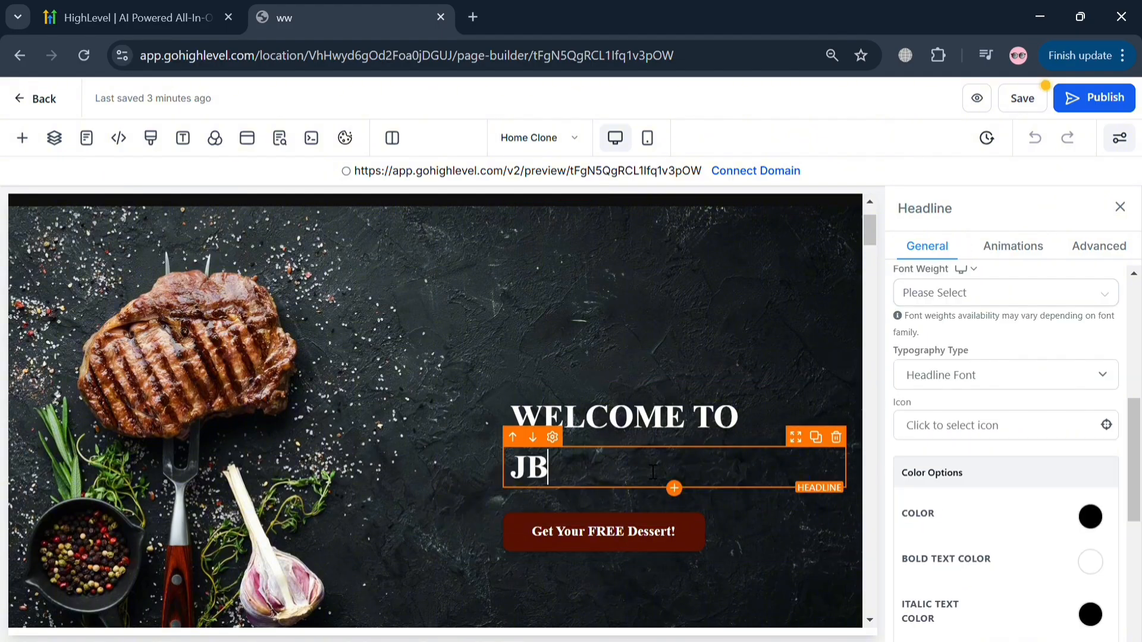
text(L RES)
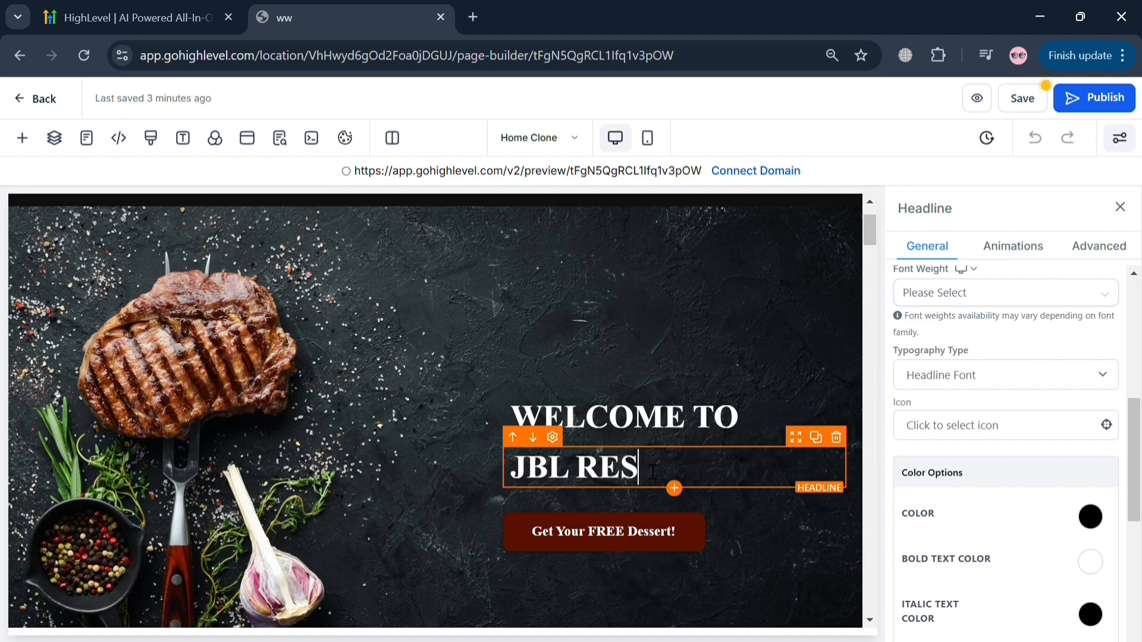
text(TAURANT)
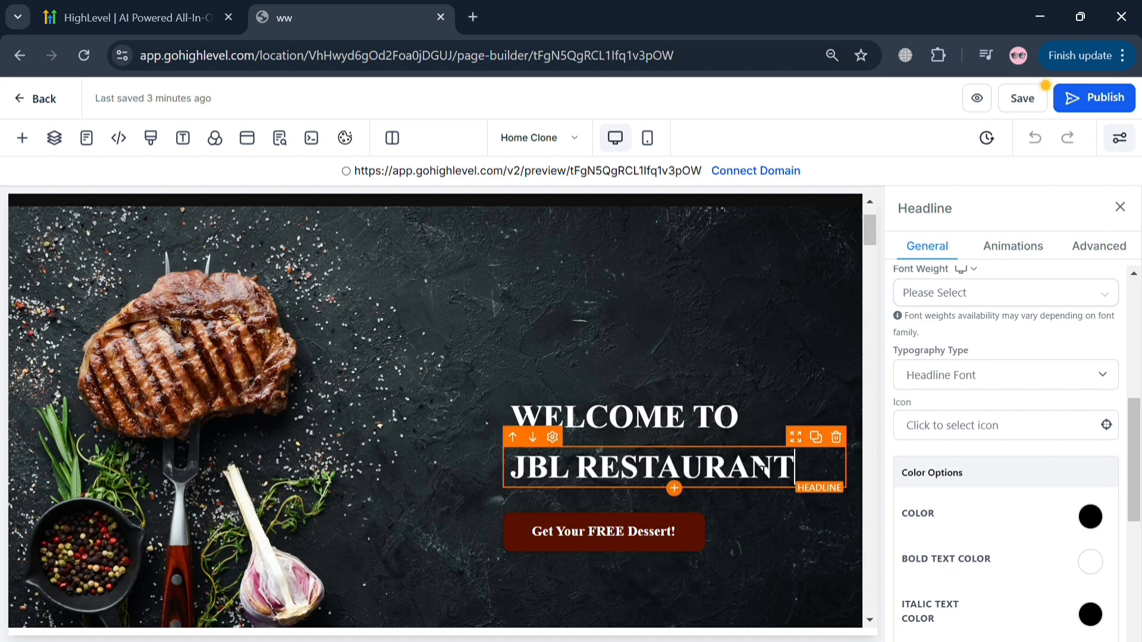
click(785, 580)
- Review the rest of the home page, from the service sections down to the FAQ and footer
scroll(702, 537, down, 10)
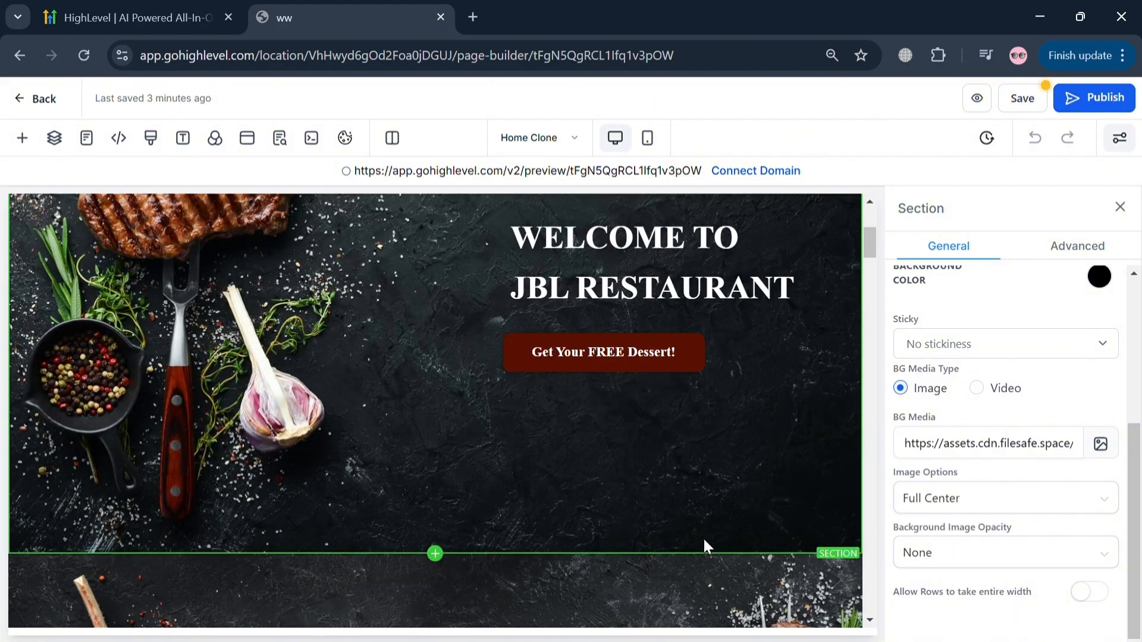
scroll(650, 559, down, 8)
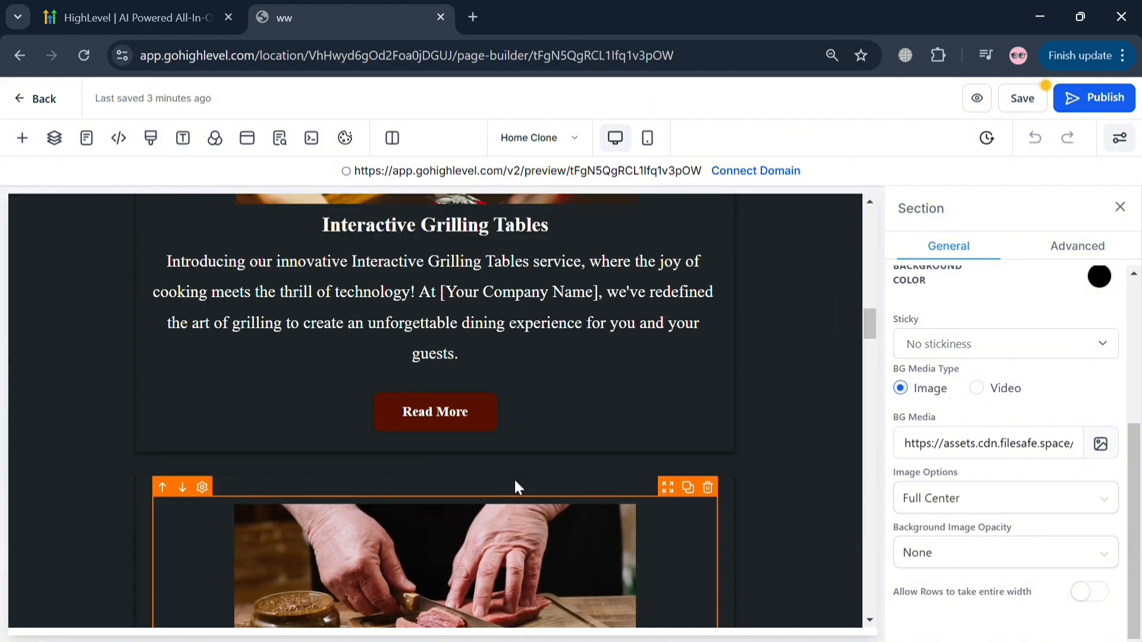
scroll(517, 419, up, 1)
scroll(532, 434, up, 3)
scroll(526, 464, down, 15)
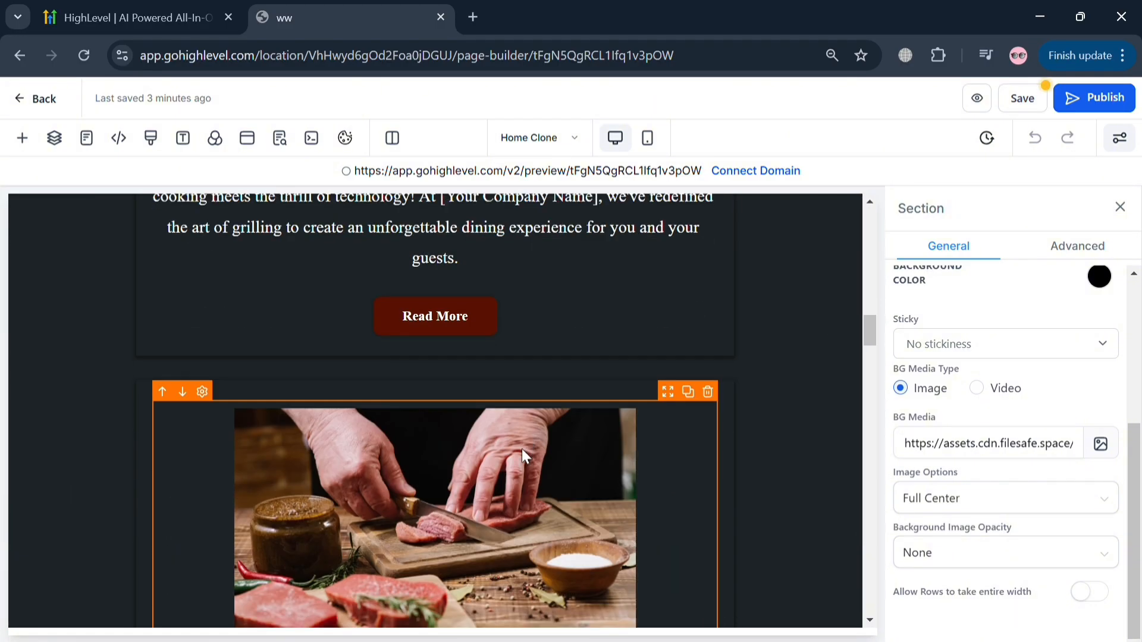
scroll(512, 507, down, 10)
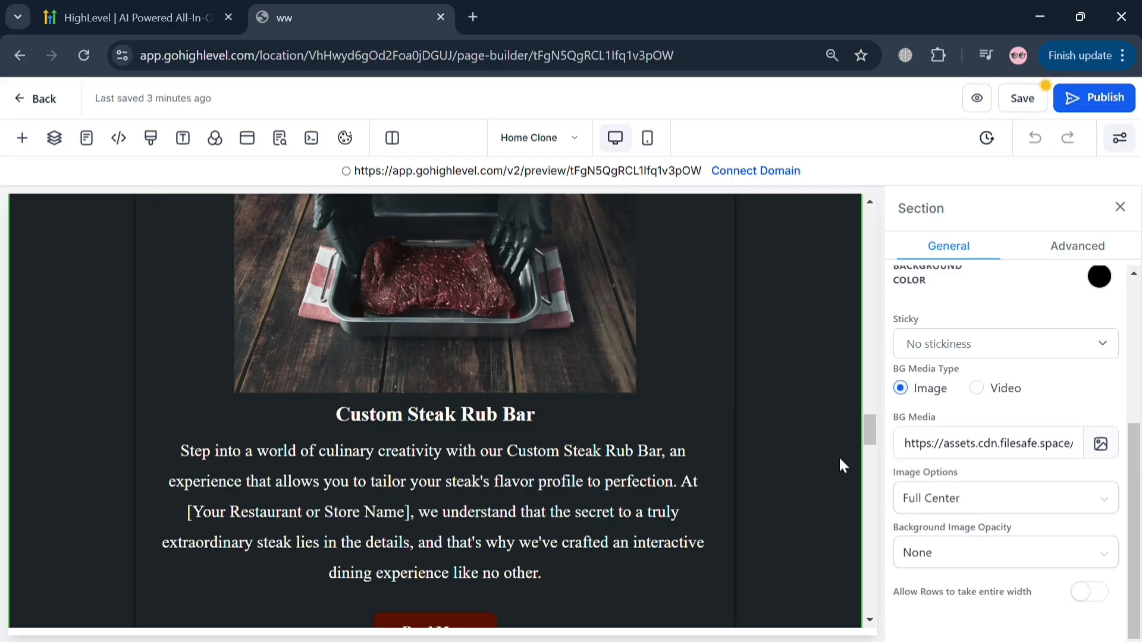
drag(869, 434, 907, 626)
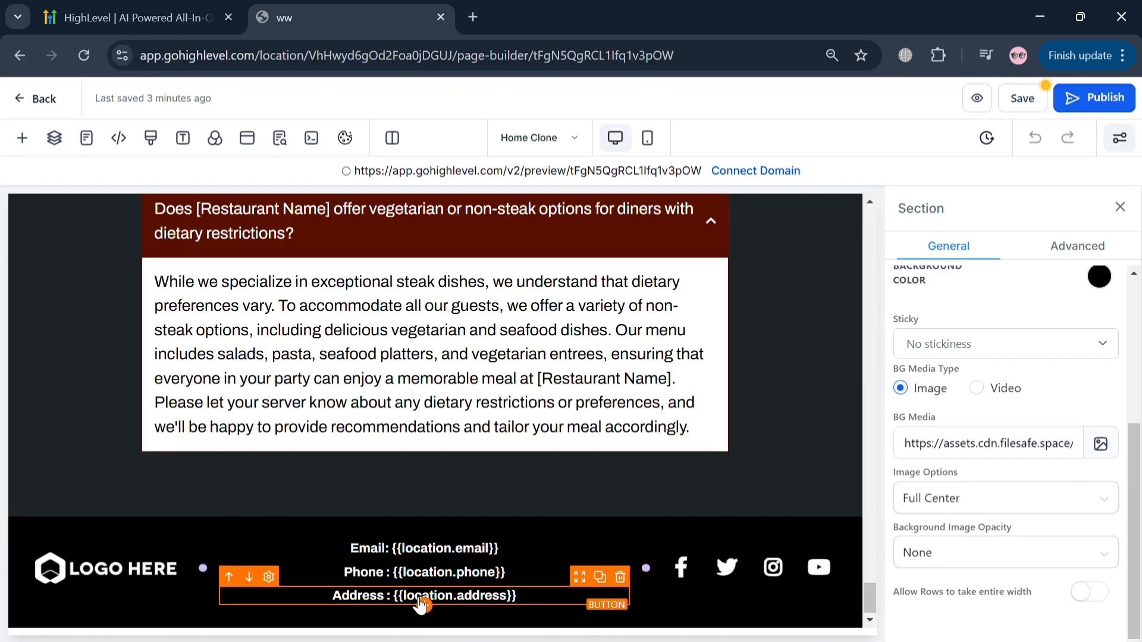
- Check the list of site pages, save the edited home page, and leave the page builder for the website's overview
click(97, 143)
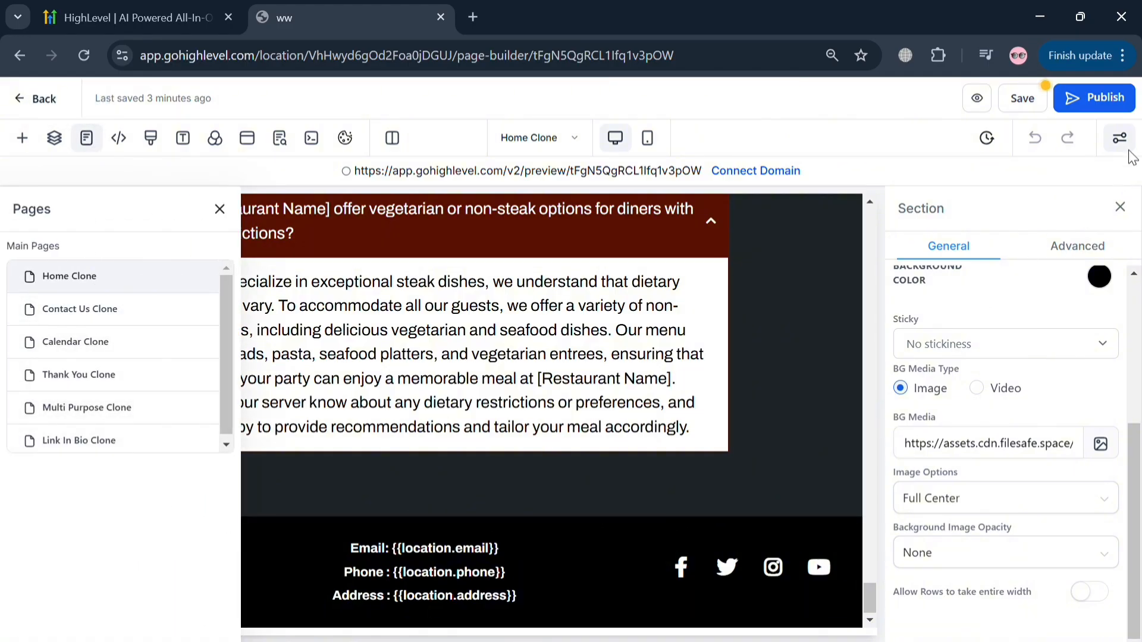
click(1028, 111)
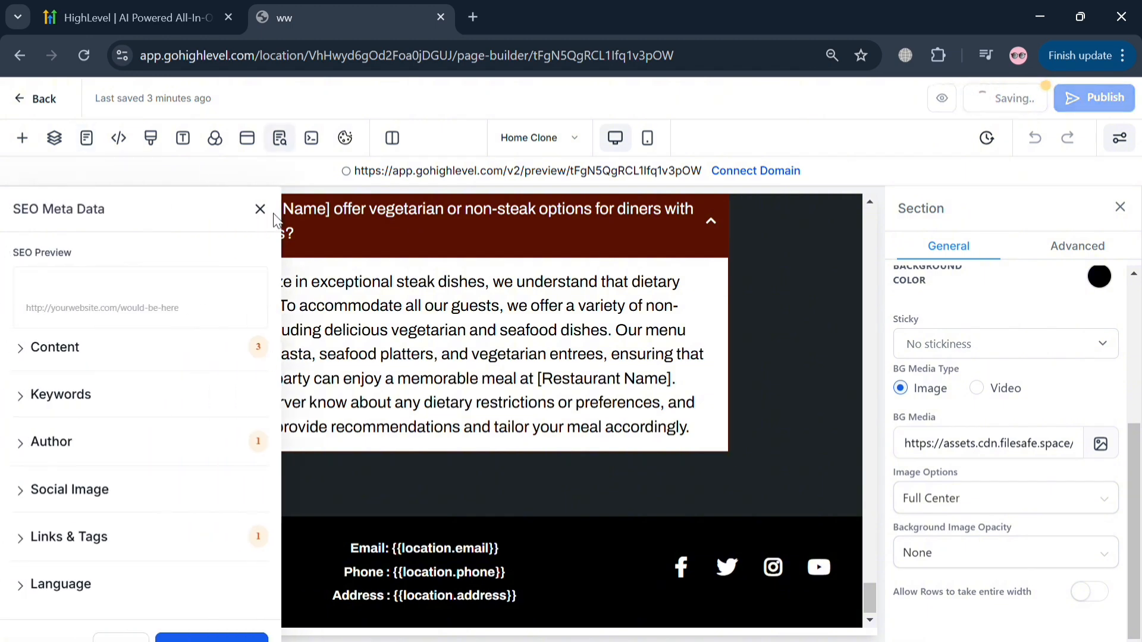
click(260, 208)
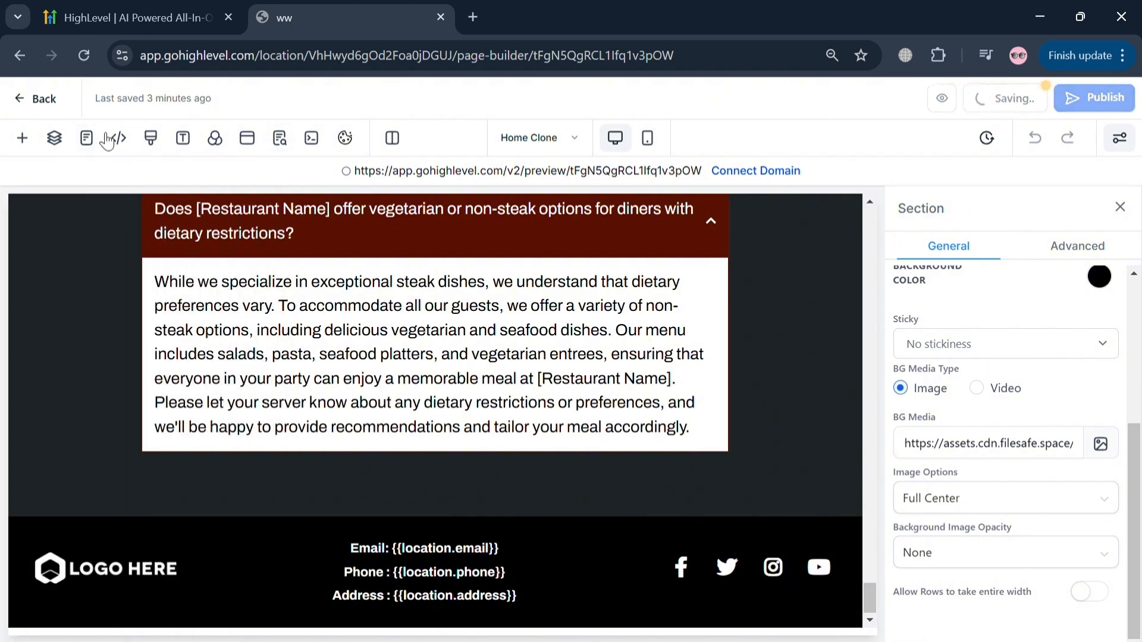
click(48, 100)
click(749, 422)
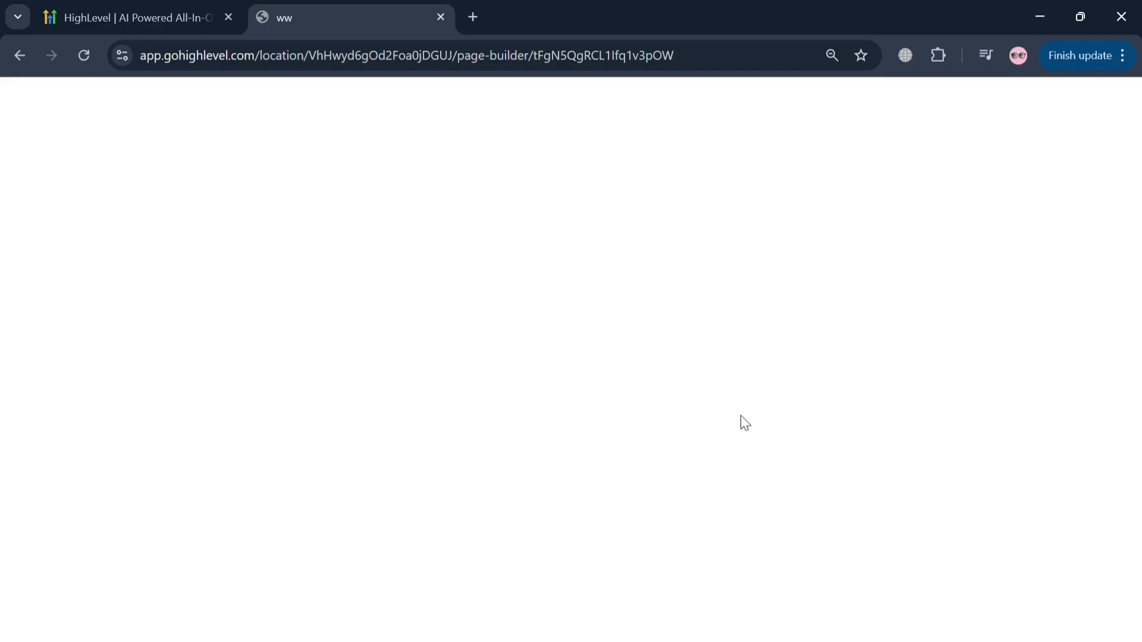
- Look over the Steak Restaurant website's pages and create a new chat widget of the Live chat type
mouse_move(911, 137)
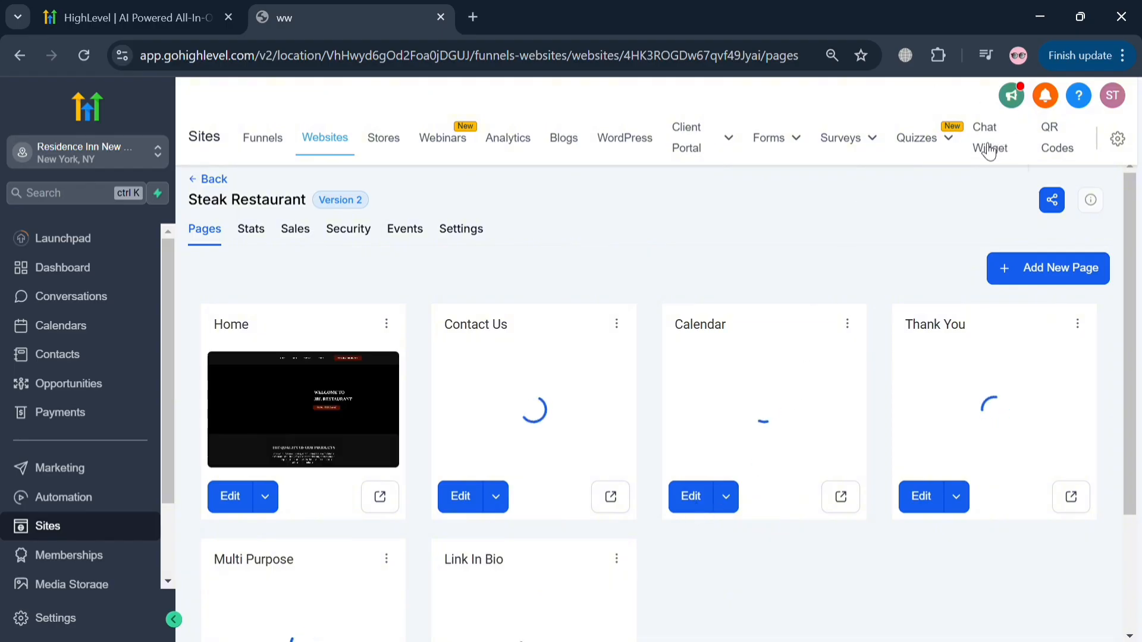
scroll(791, 434, down, 3)
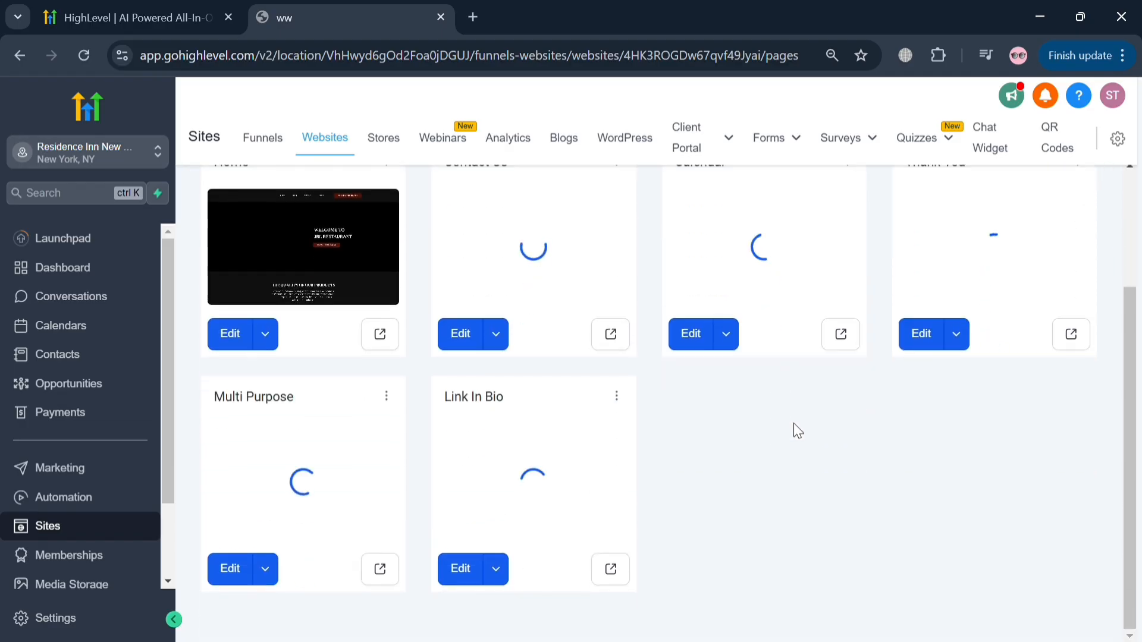
scroll(794, 427, up, 3)
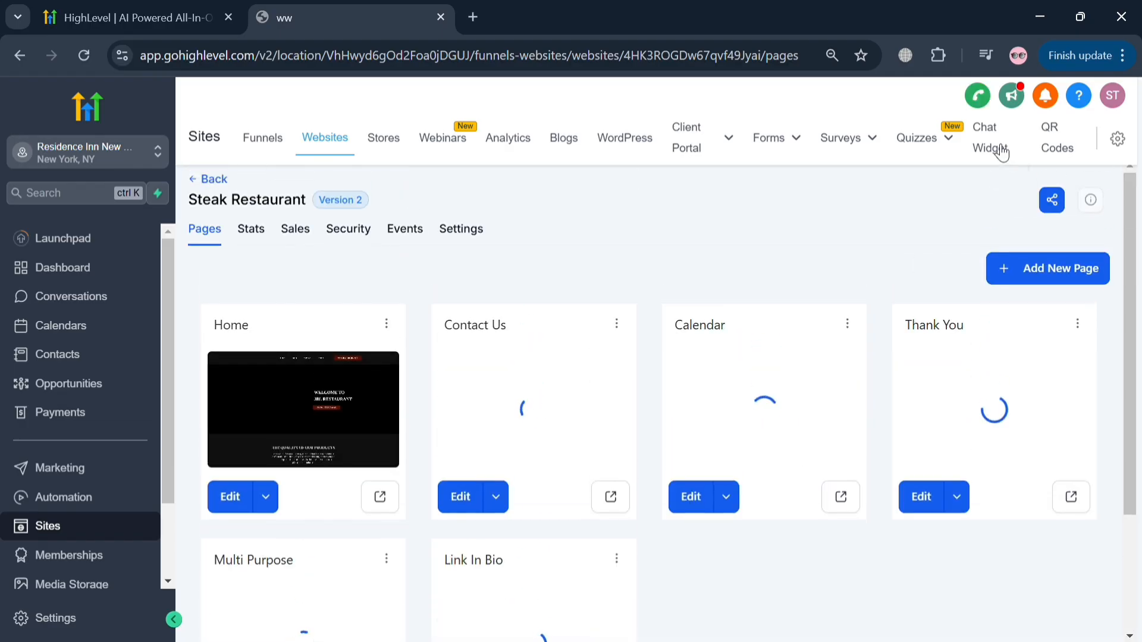
scroll(673, 471, down, 2)
scroll(672, 472, up, 2)
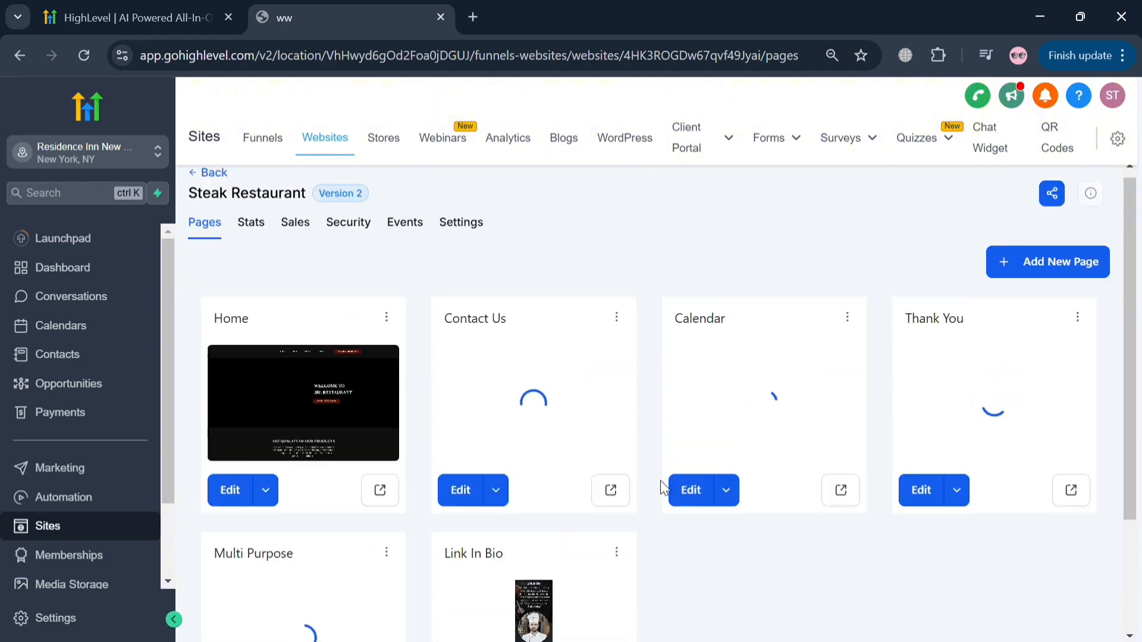
scroll(812, 339, down, 1)
click(999, 157)
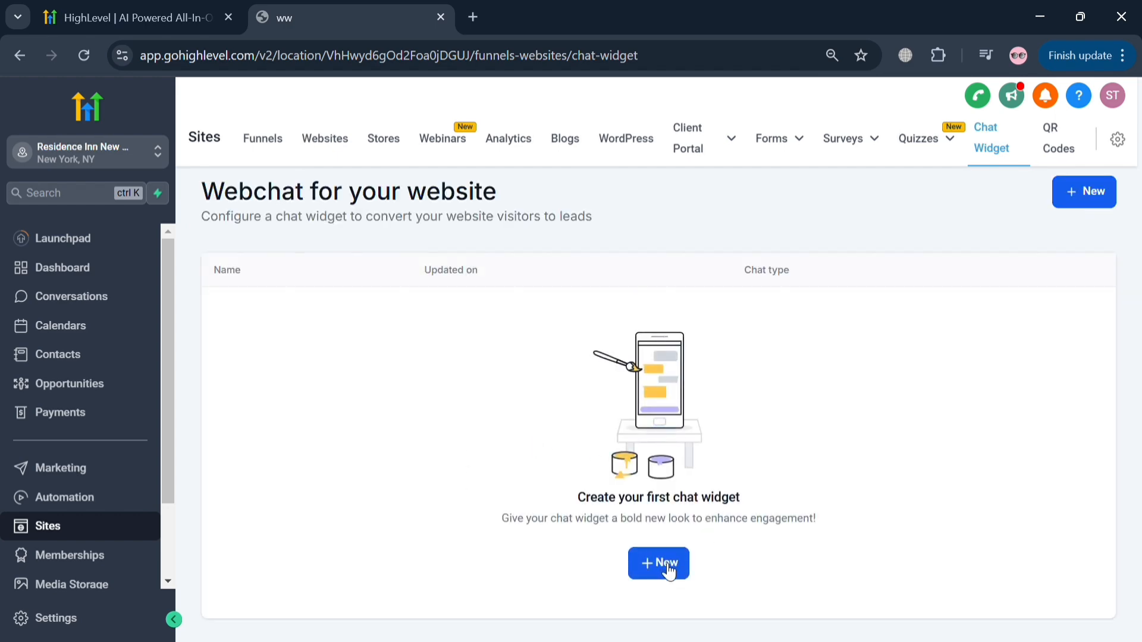
click(669, 569)
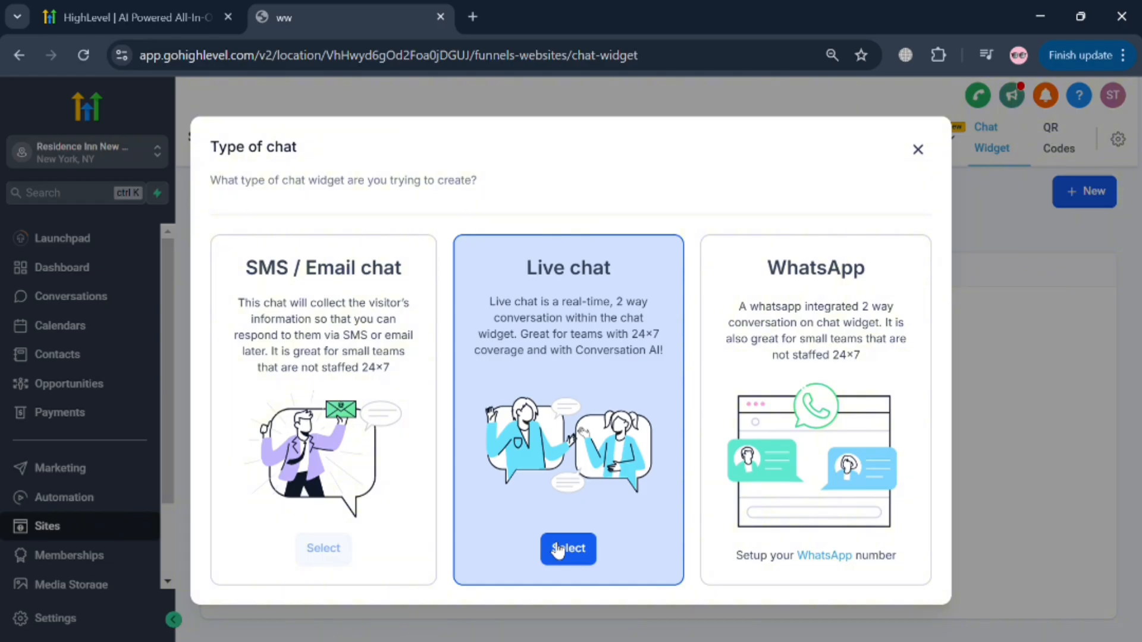
click(558, 549)
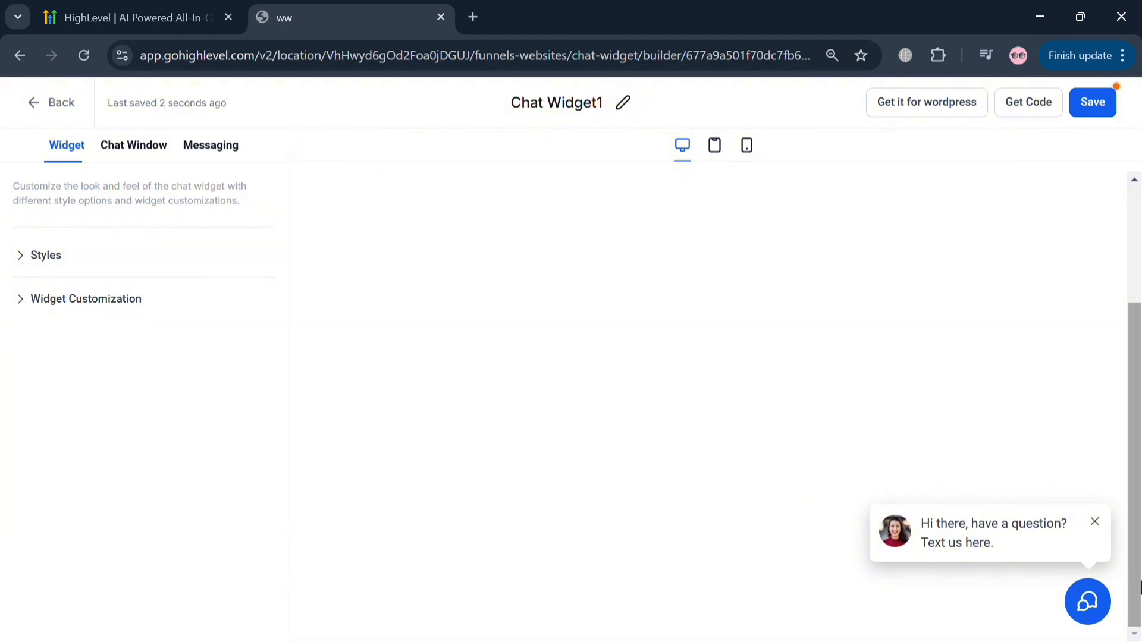
- Expand the chat preview, keep the blue chat prompt style, and set the chat icon to the round three-dot speech bubble
click(1089, 604)
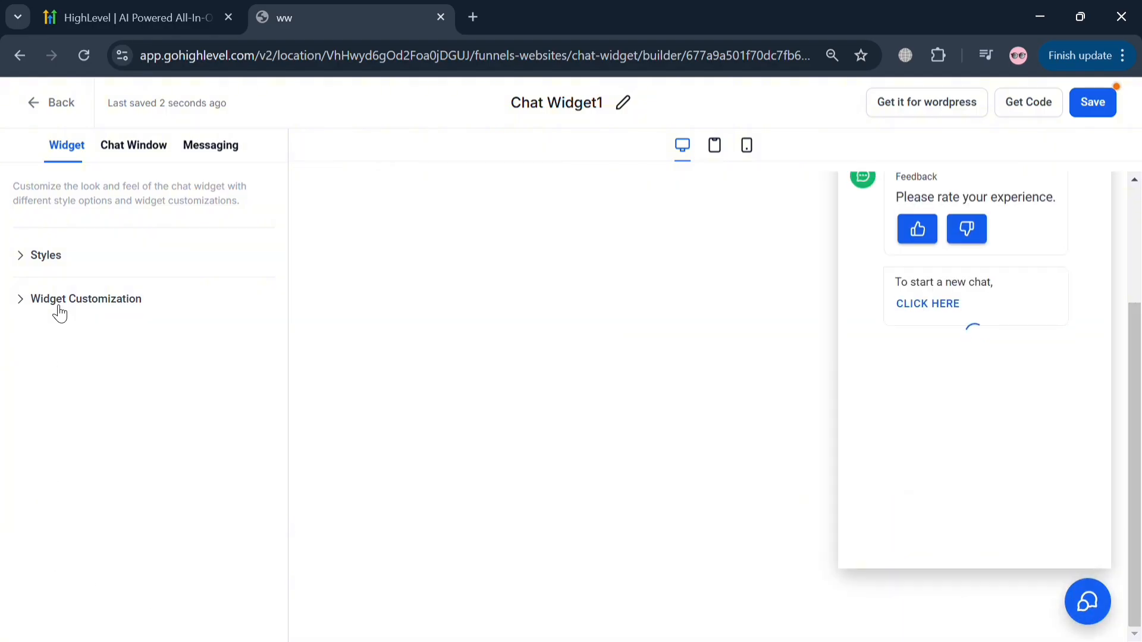
click(47, 260)
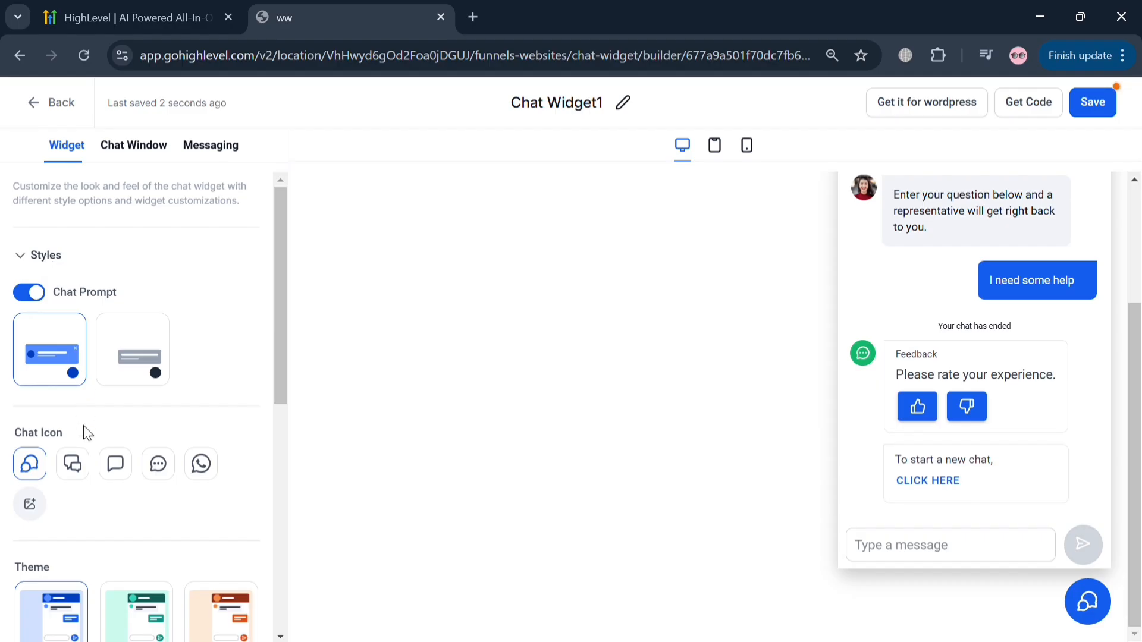
click(130, 372)
click(66, 381)
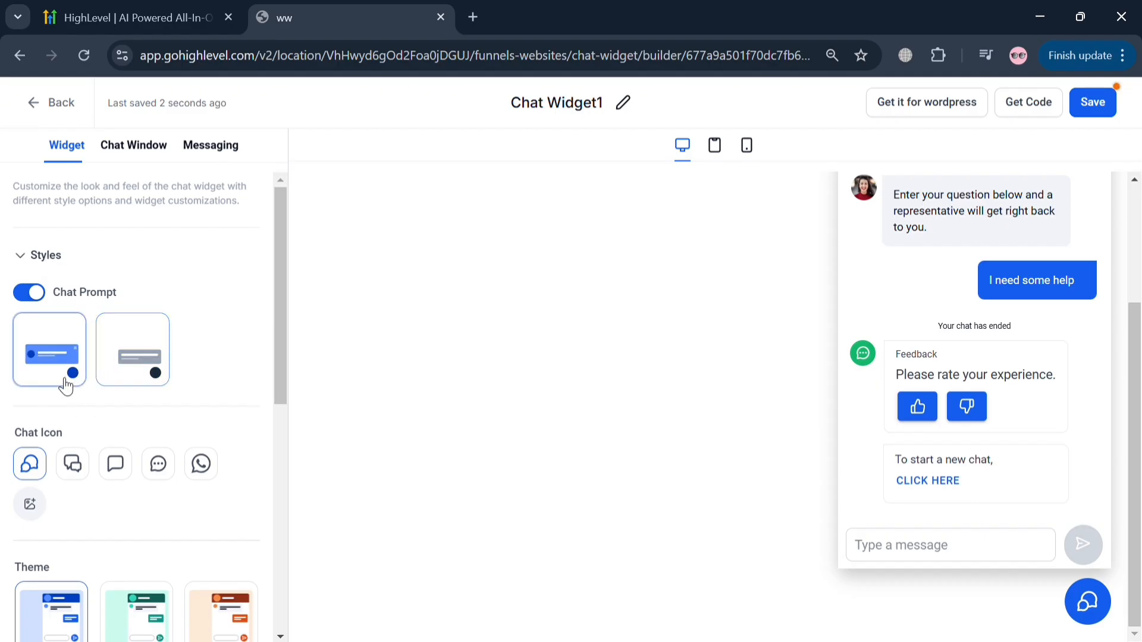
click(122, 474)
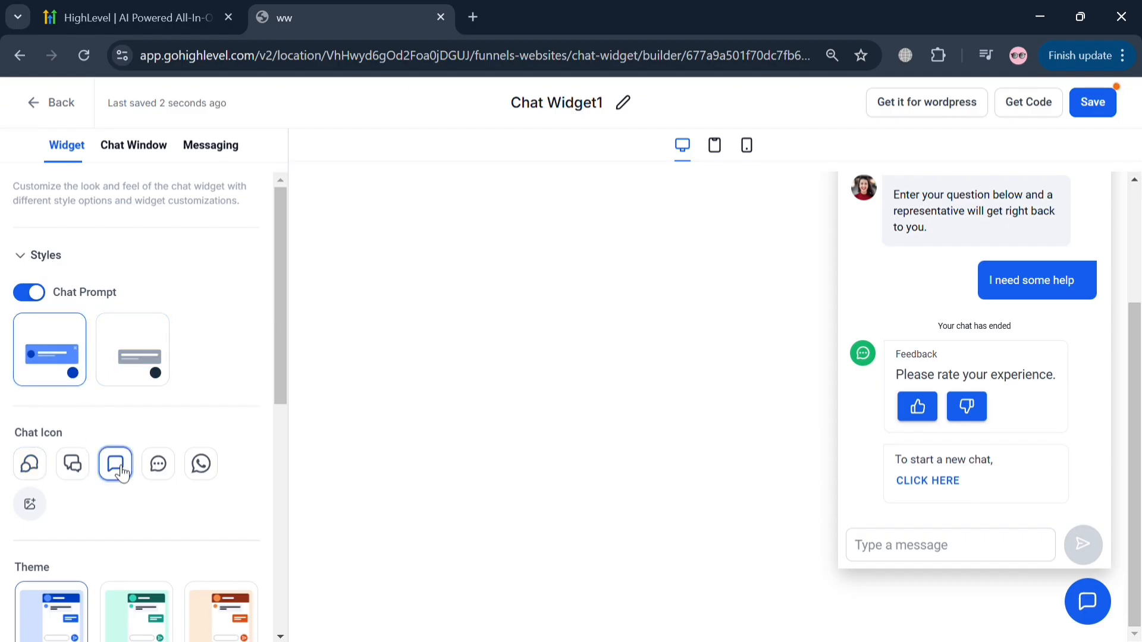
click(161, 469)
- Try the orange and purple themes on the chat widget and apply the green theme
scroll(171, 500, down, 5)
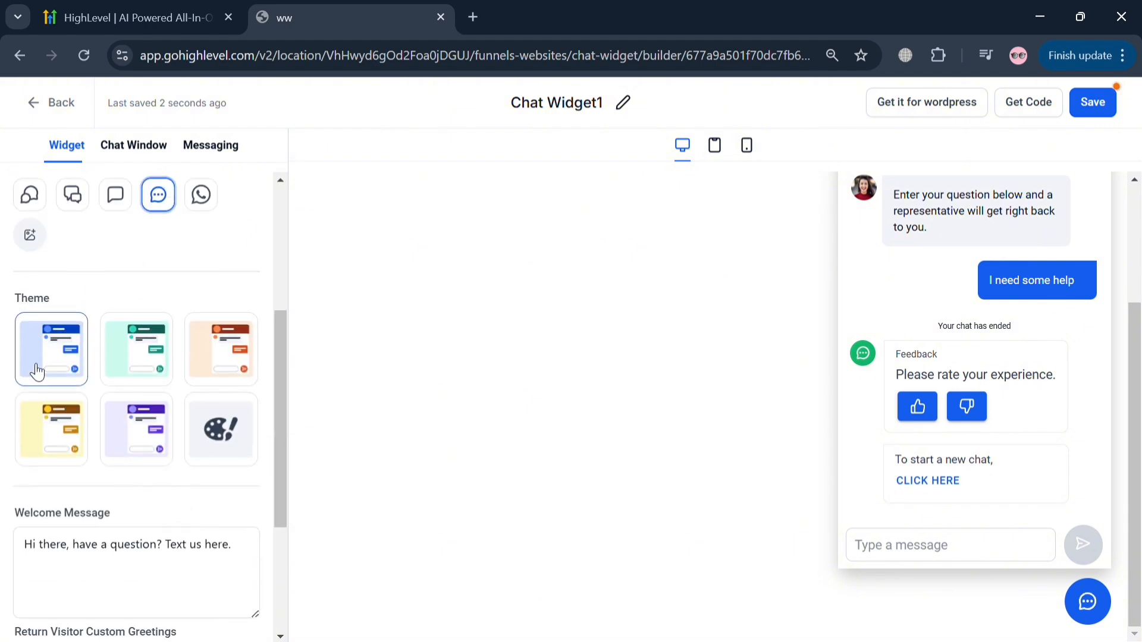
click(137, 377)
click(219, 378)
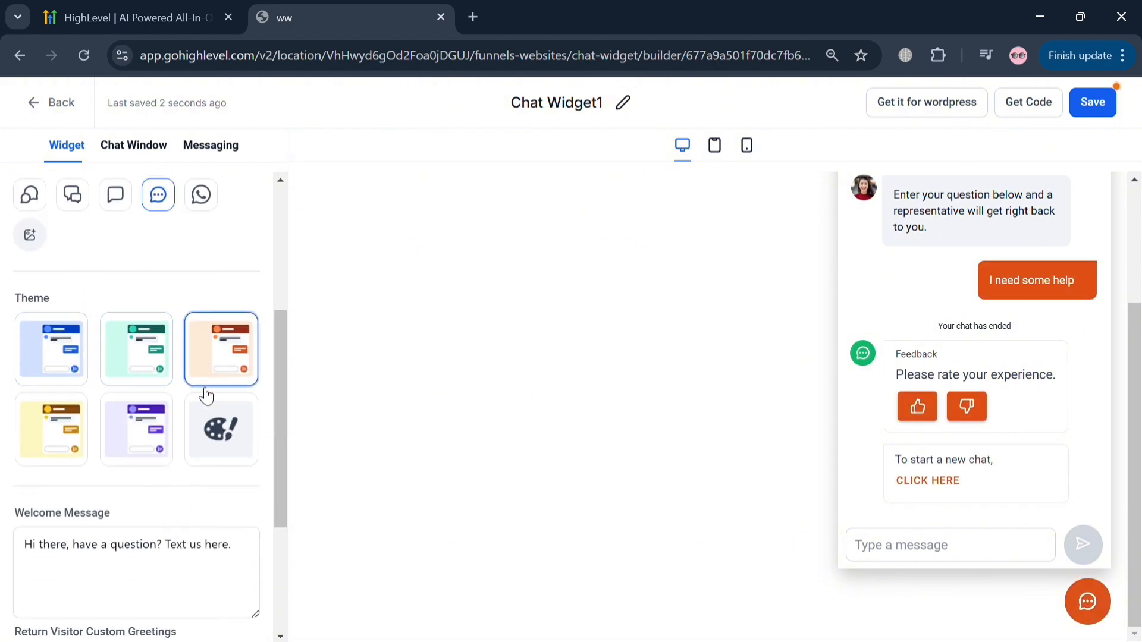
click(156, 424)
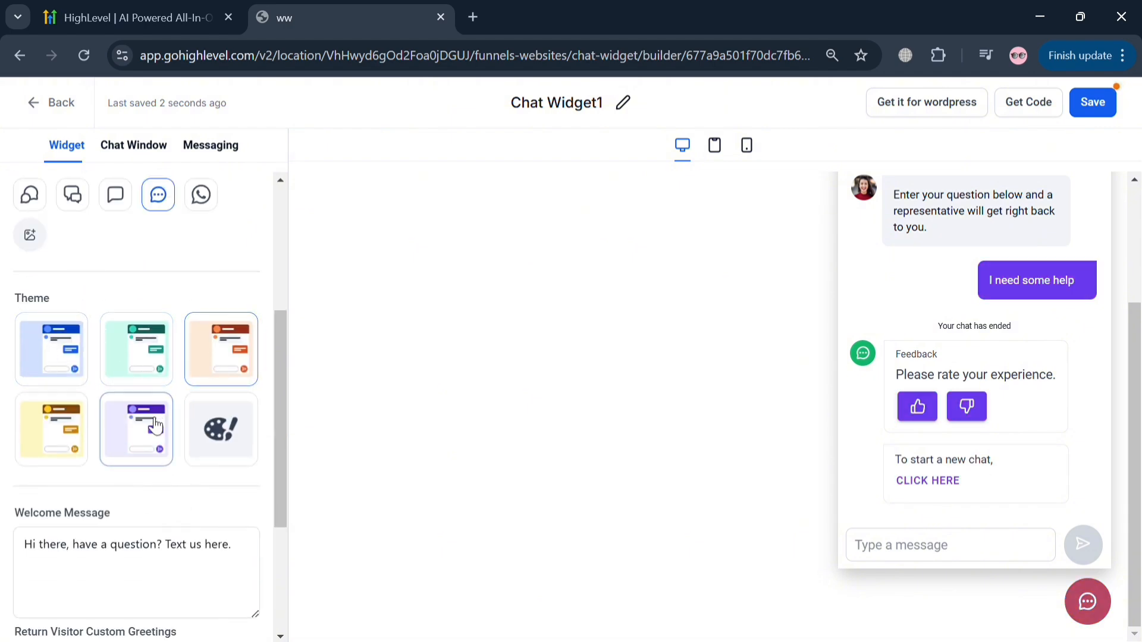
click(148, 357)
- Review the widget's welcome message, returning-visitor greeting, chat window and messaging settings, and return to the chat widget list
scroll(147, 490, up, 2)
scroll(123, 503, down, 5)
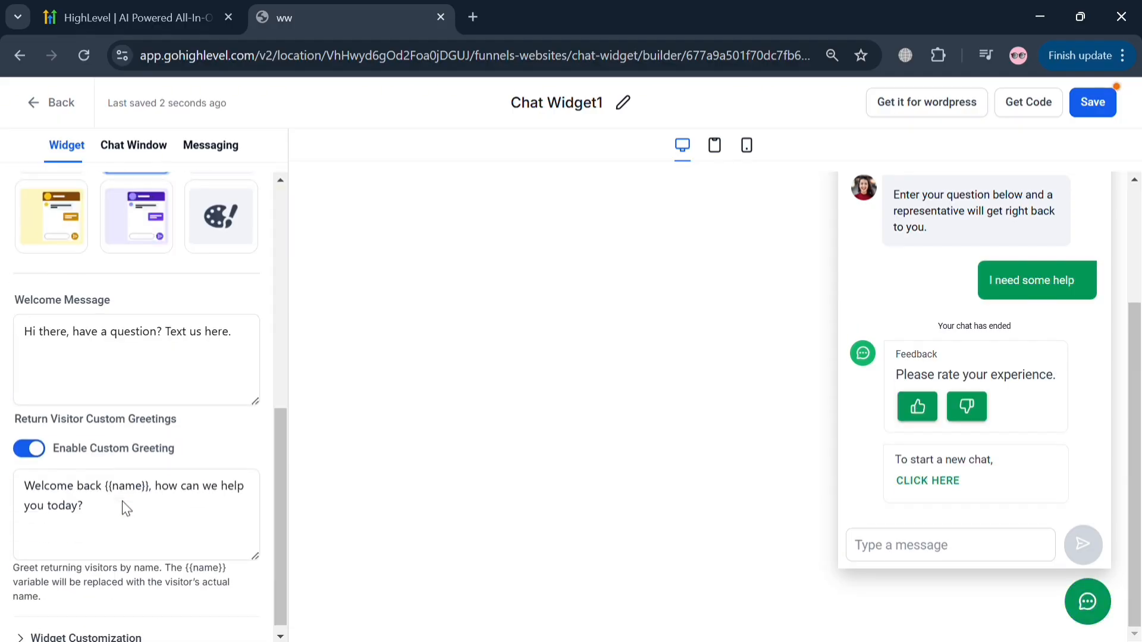
click(185, 354)
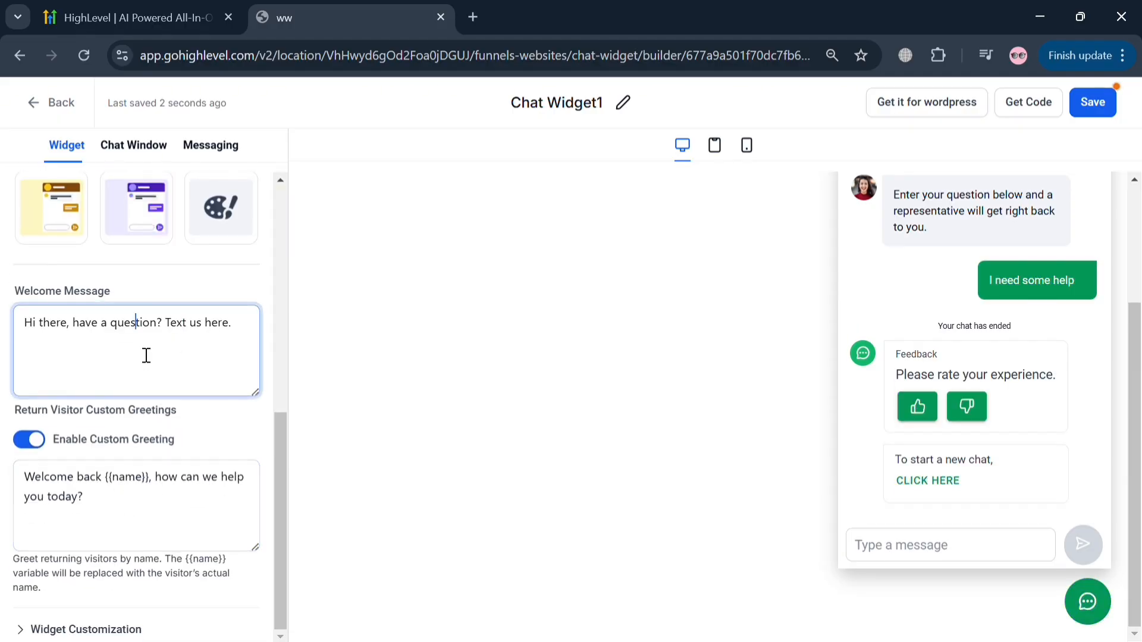
click(186, 504)
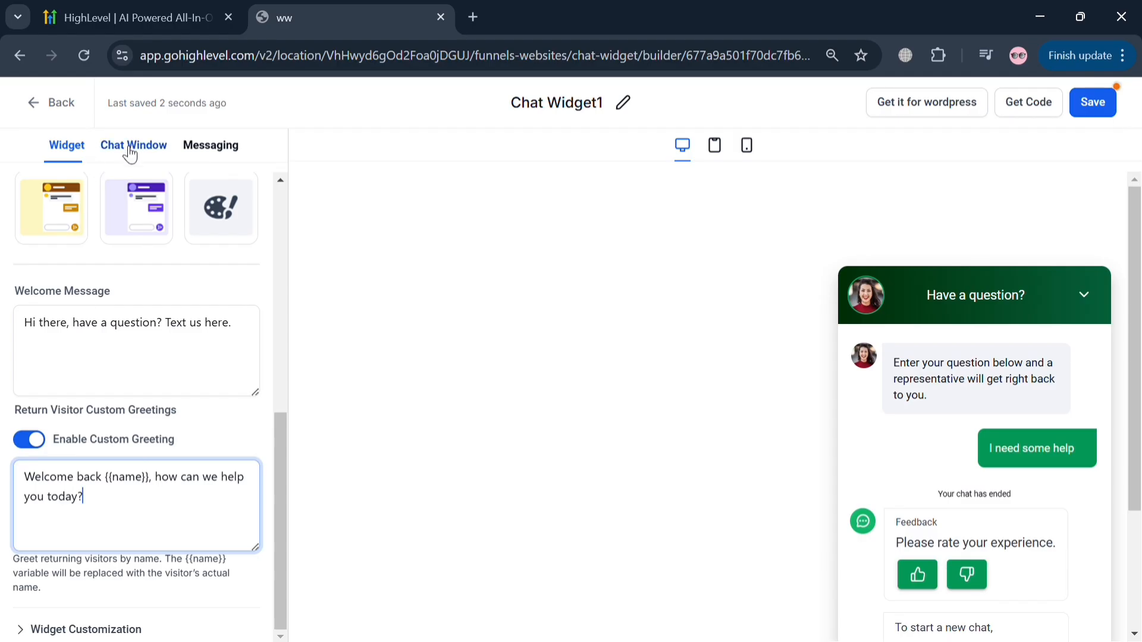
click(129, 148)
click(186, 267)
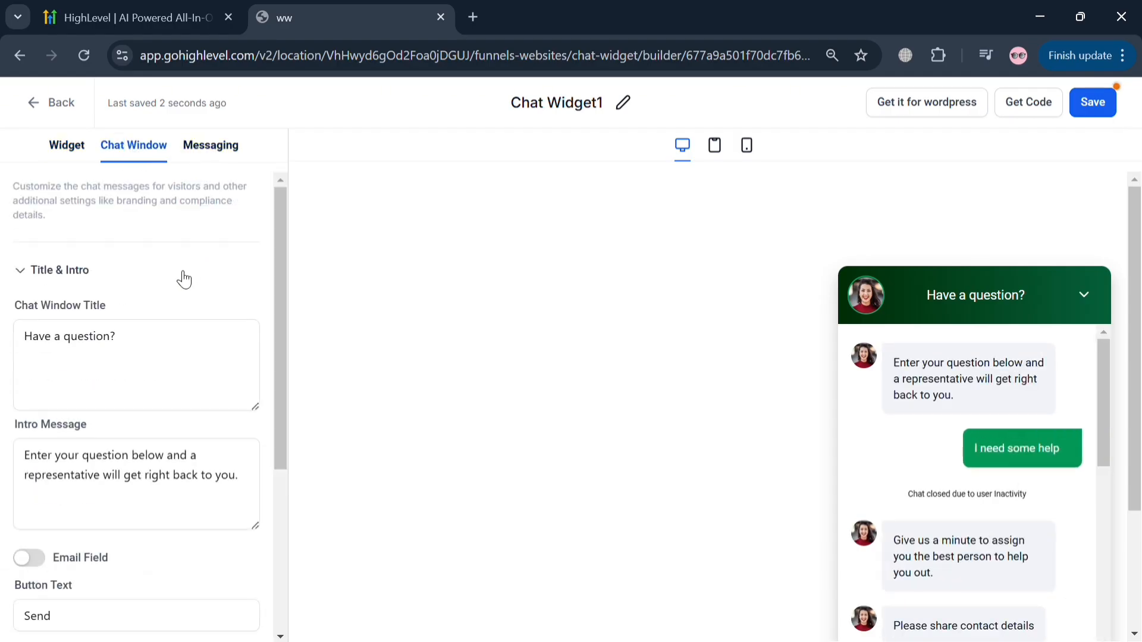
scroll(130, 410, down, 4)
scroll(122, 403, up, 3)
scroll(119, 400, down, 3)
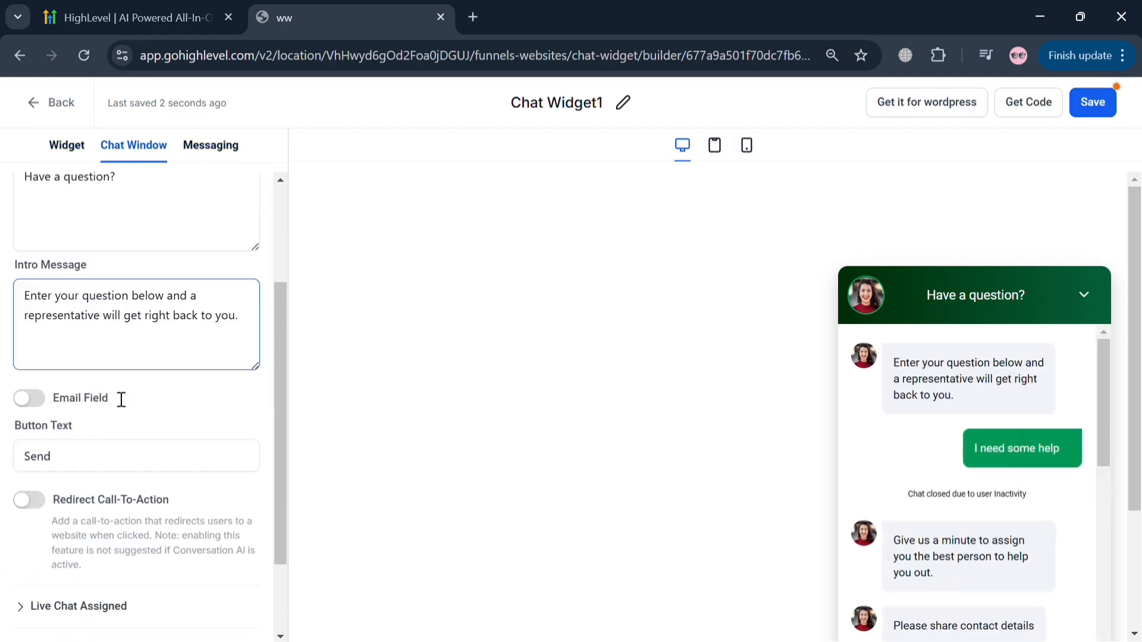
click(205, 150)
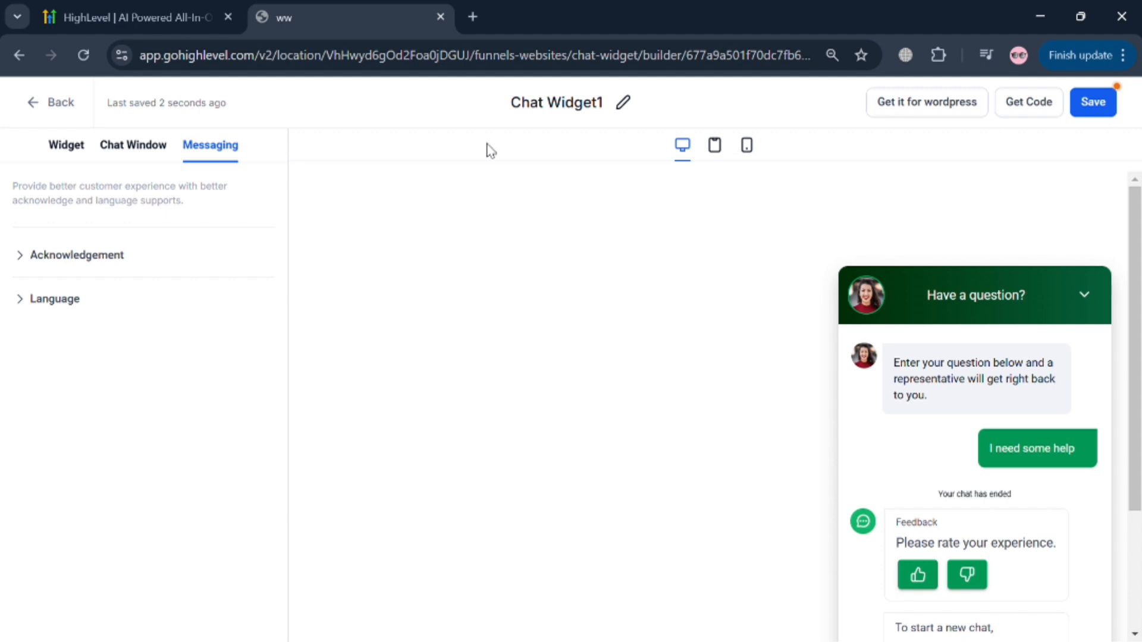
click(55, 104)
click(649, 185)
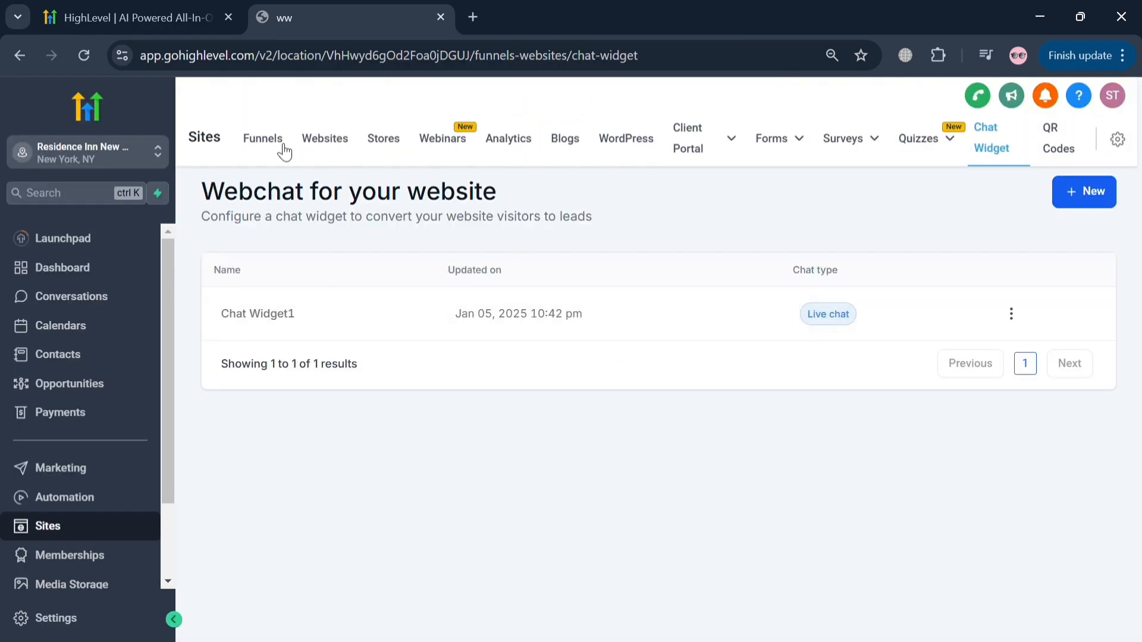
- Examine the funnel template library by starting a new funnel from templates, and close it without choosing one
click(283, 152)
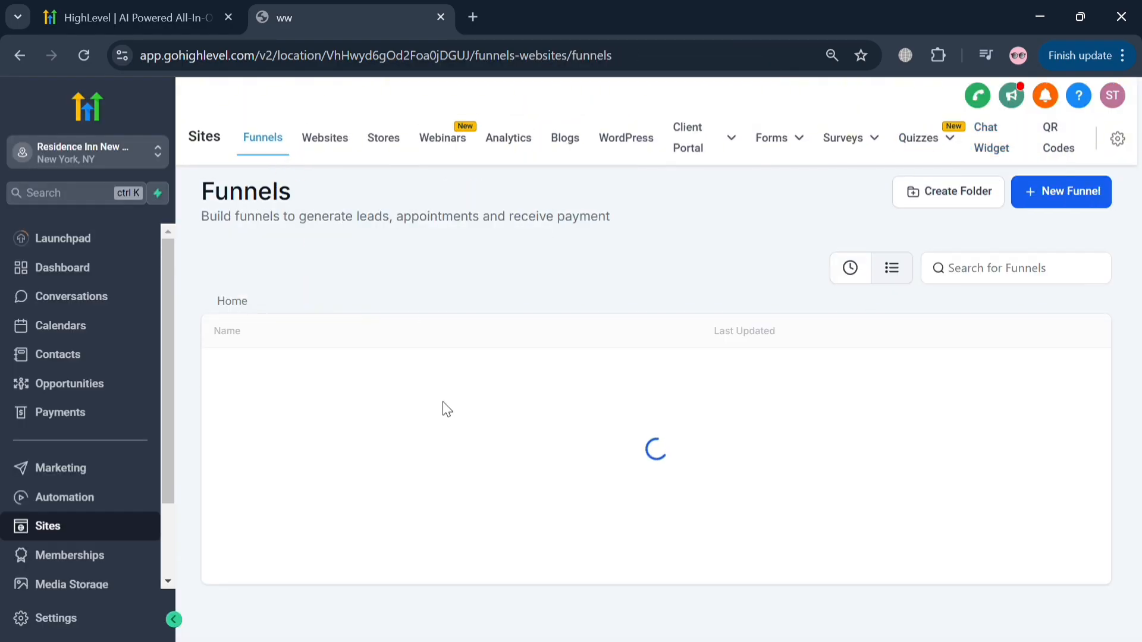
click(1083, 209)
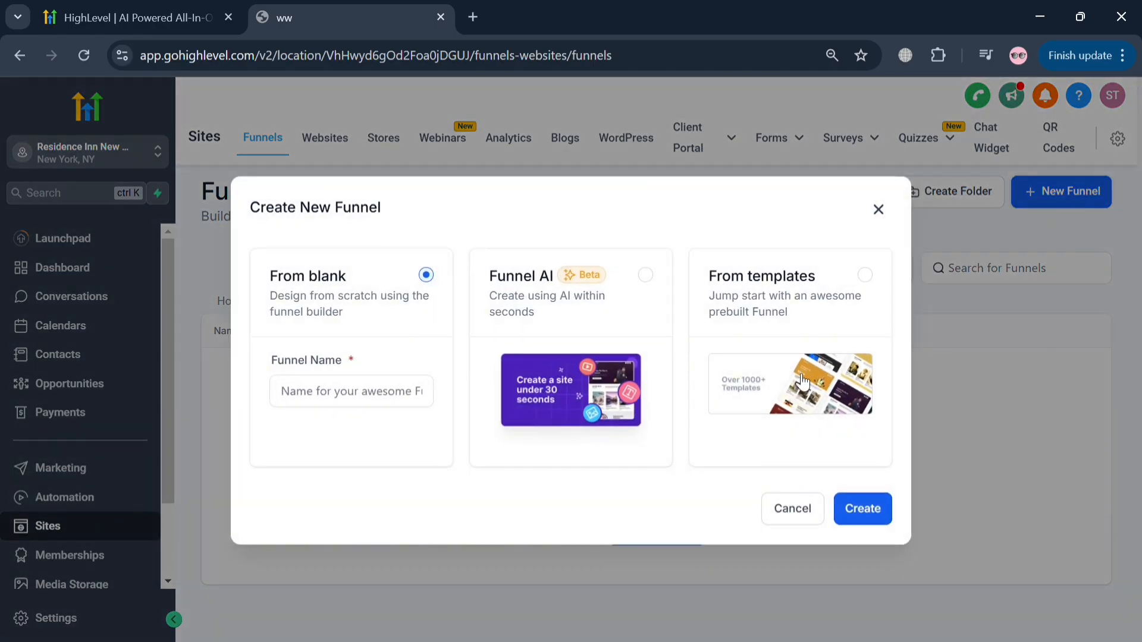
click(867, 275)
click(880, 510)
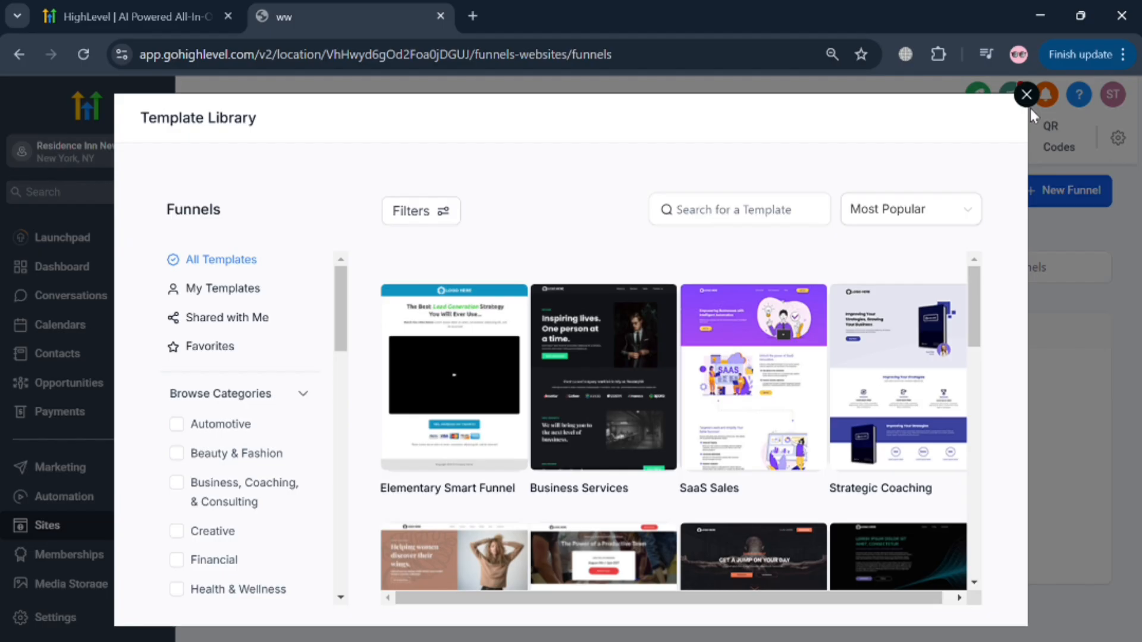
click(1027, 103)
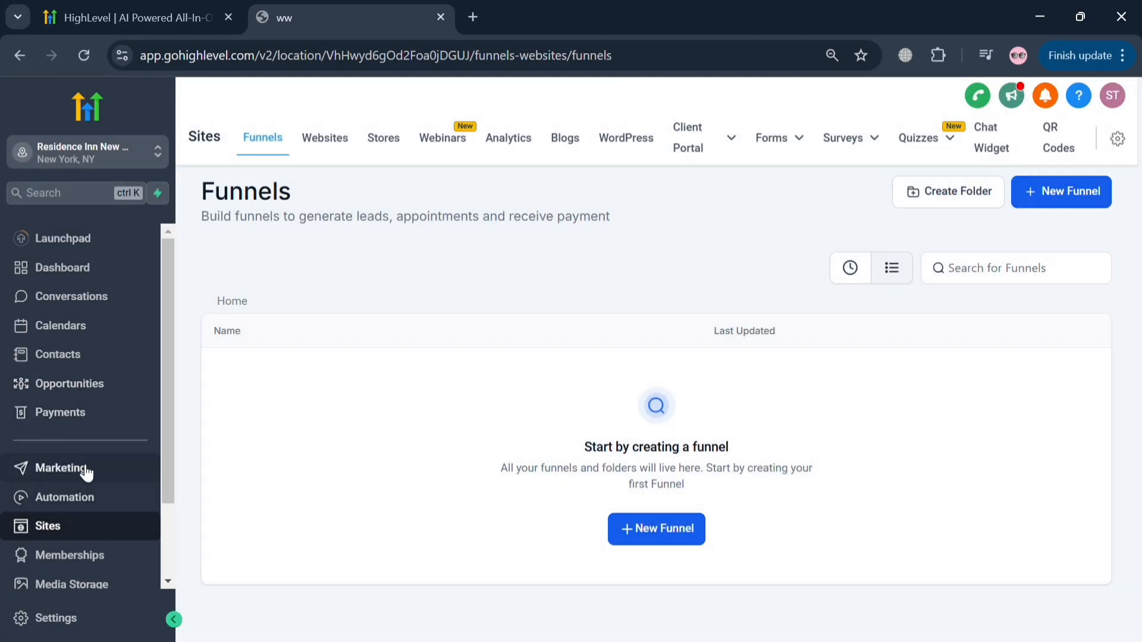
- Open a new email snippet form in the Conversations snippets and look over its fields and test email options
click(107, 304)
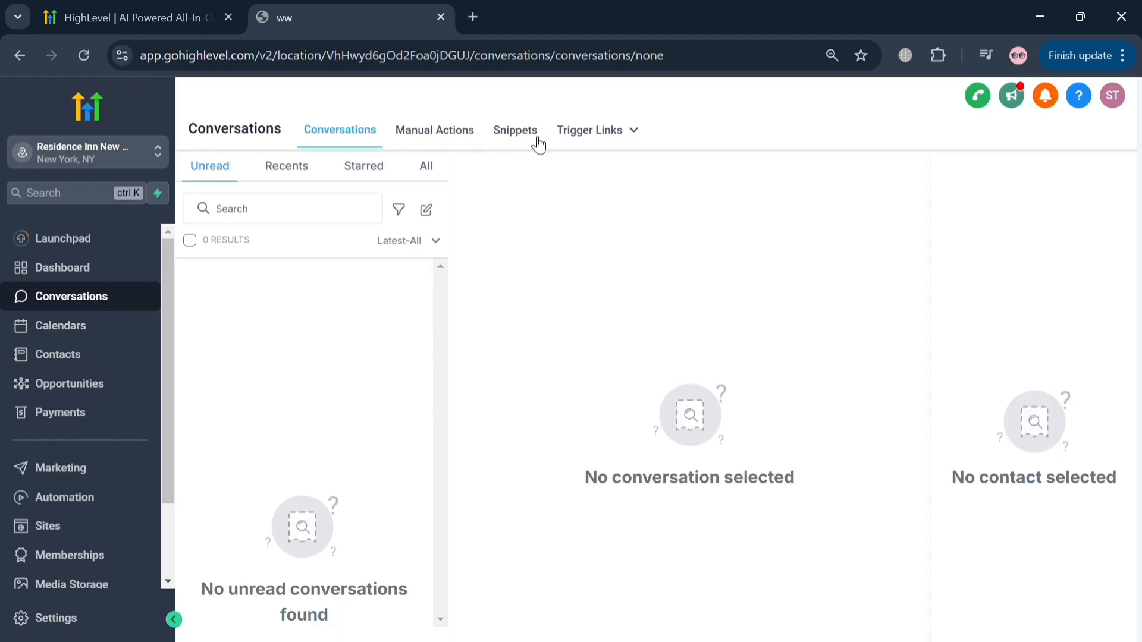
click(515, 130)
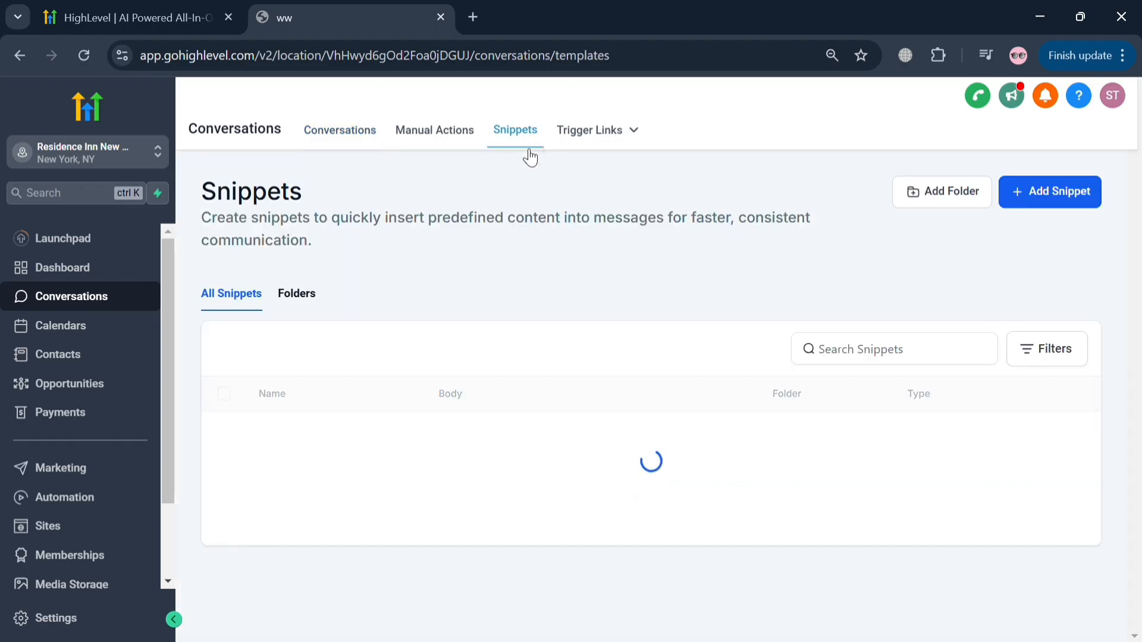
click(1083, 200)
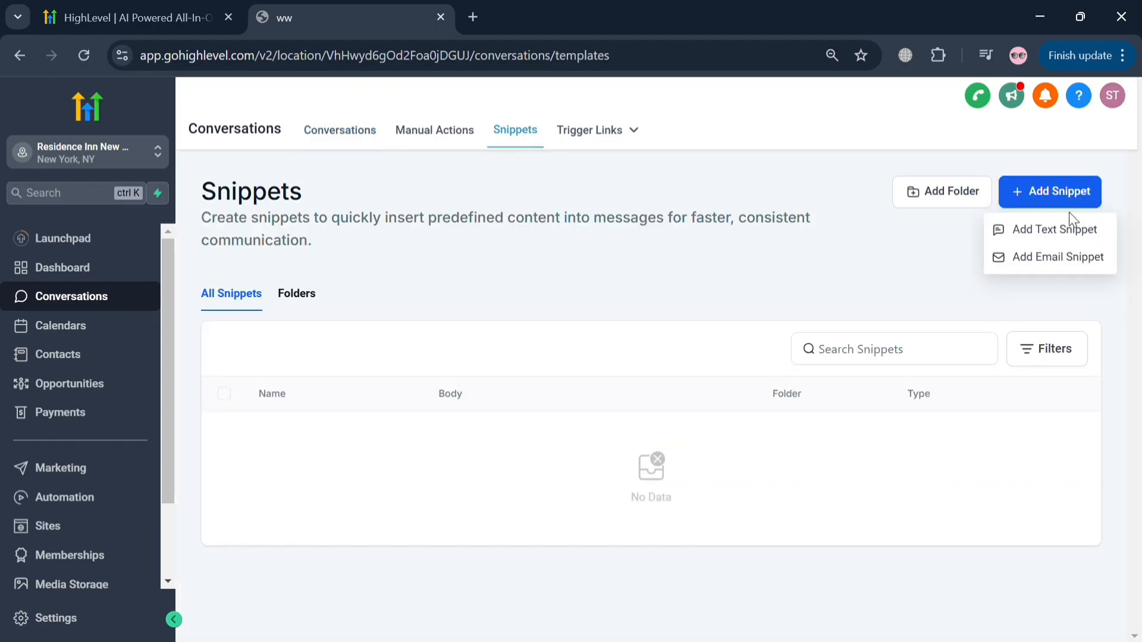
click(1080, 259)
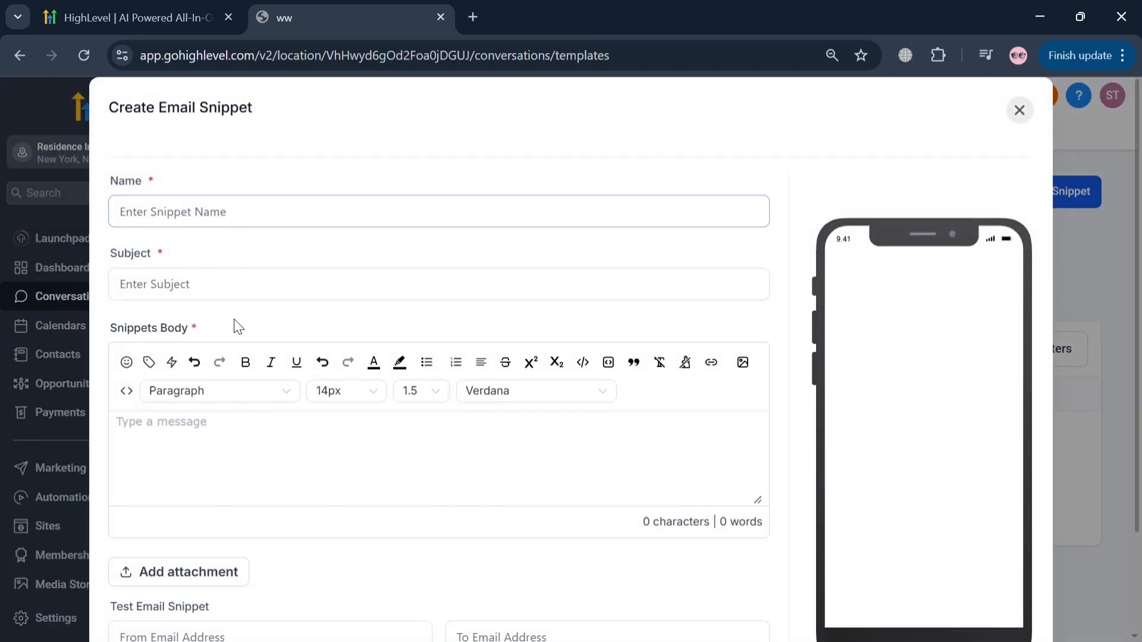
scroll(527, 520, down, 3)
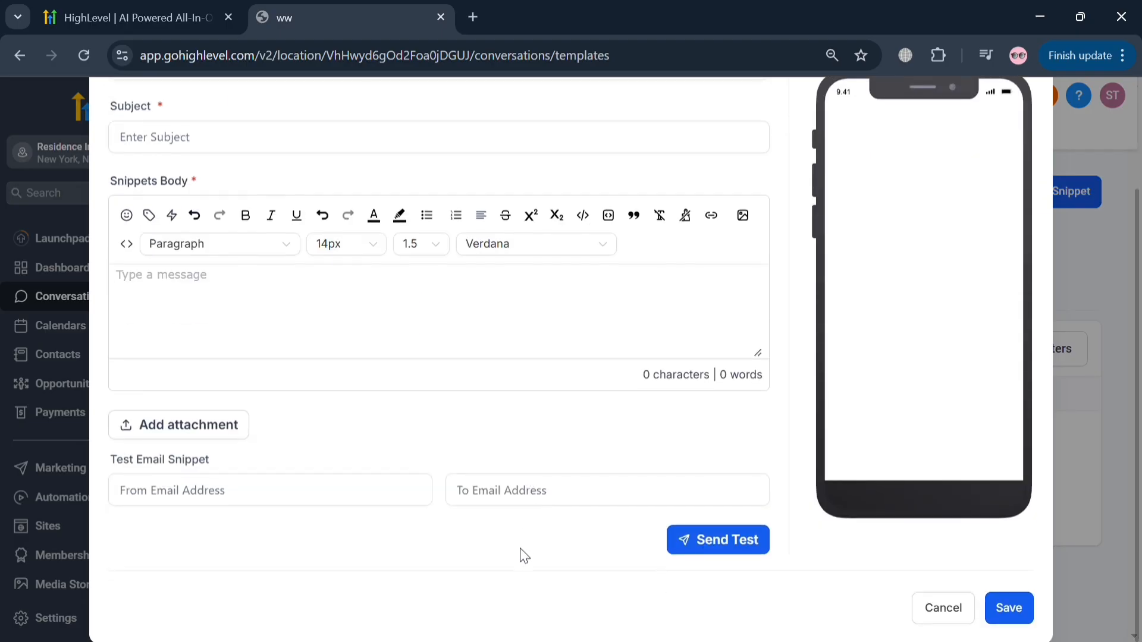
scroll(735, 535, up, 3)
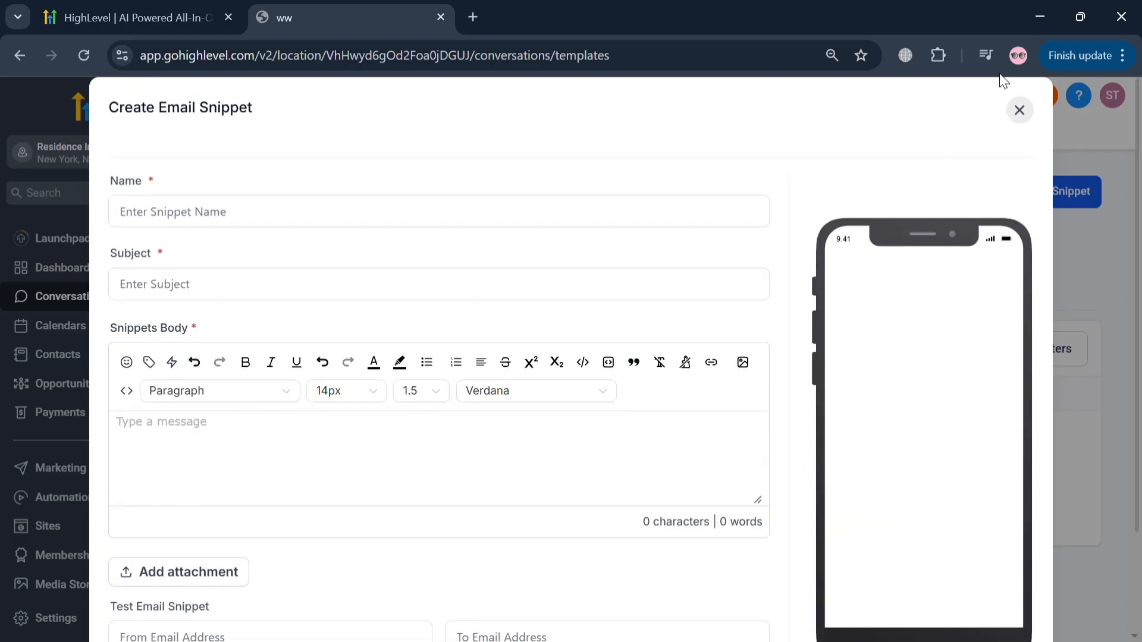
- Close the email snippet form, look over the new appointment form in the calendar's appointments, and cancel it without booking
click(1024, 122)
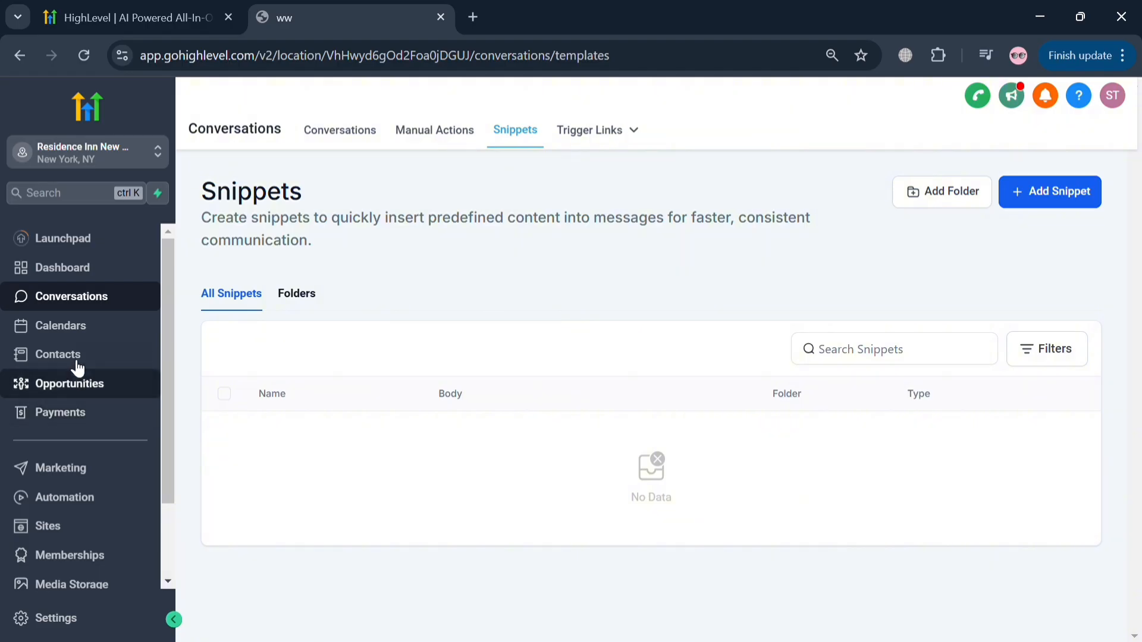
click(82, 331)
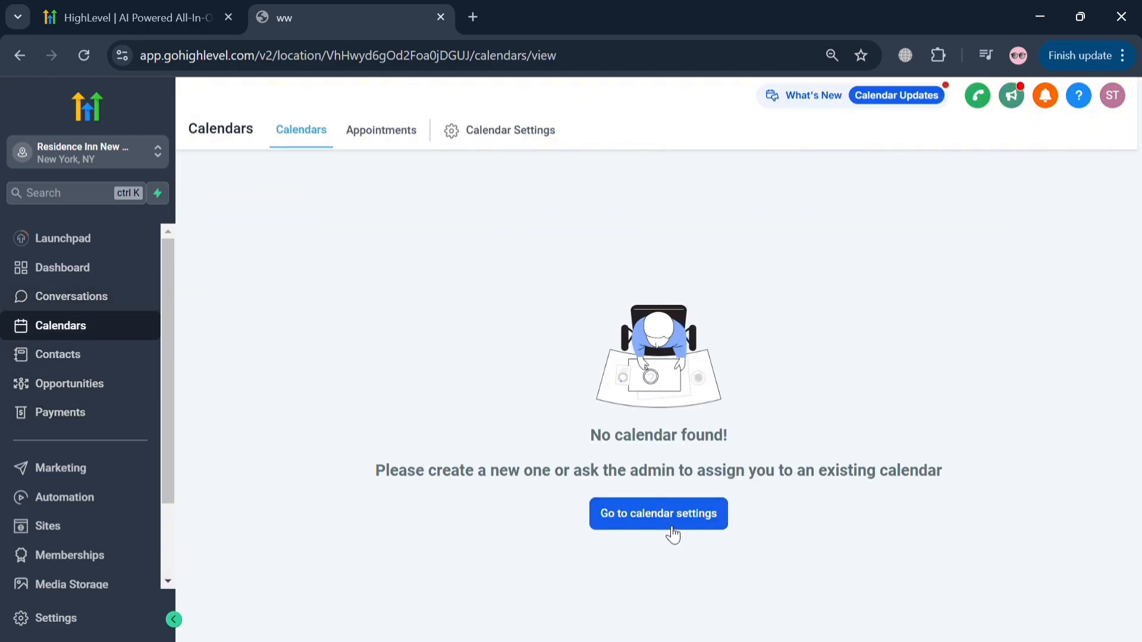
click(413, 143)
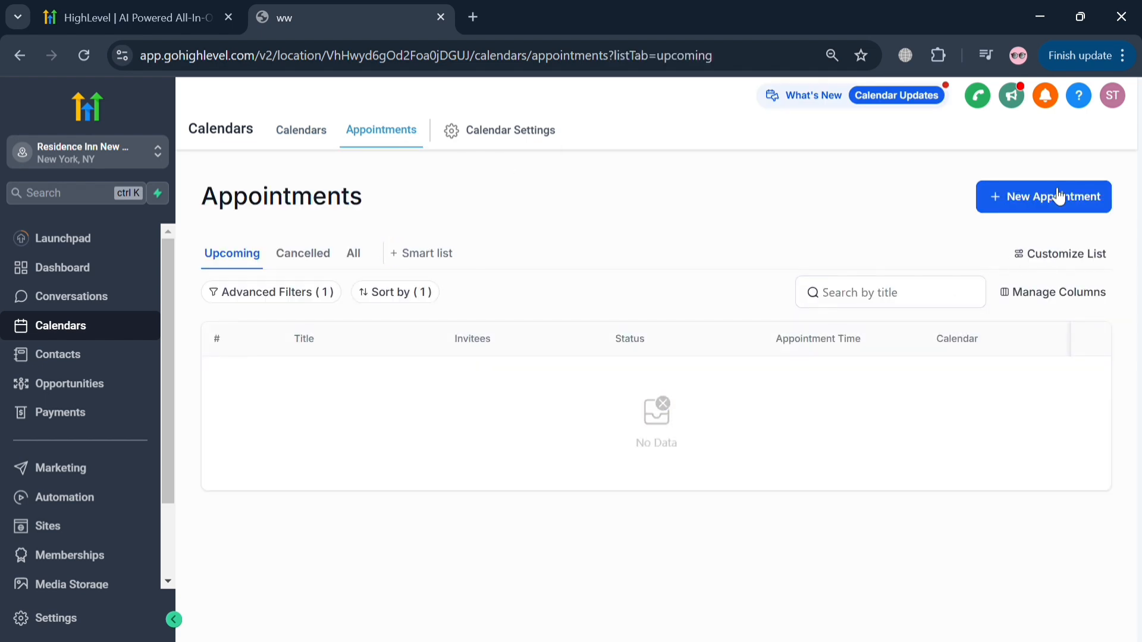
click(1058, 196)
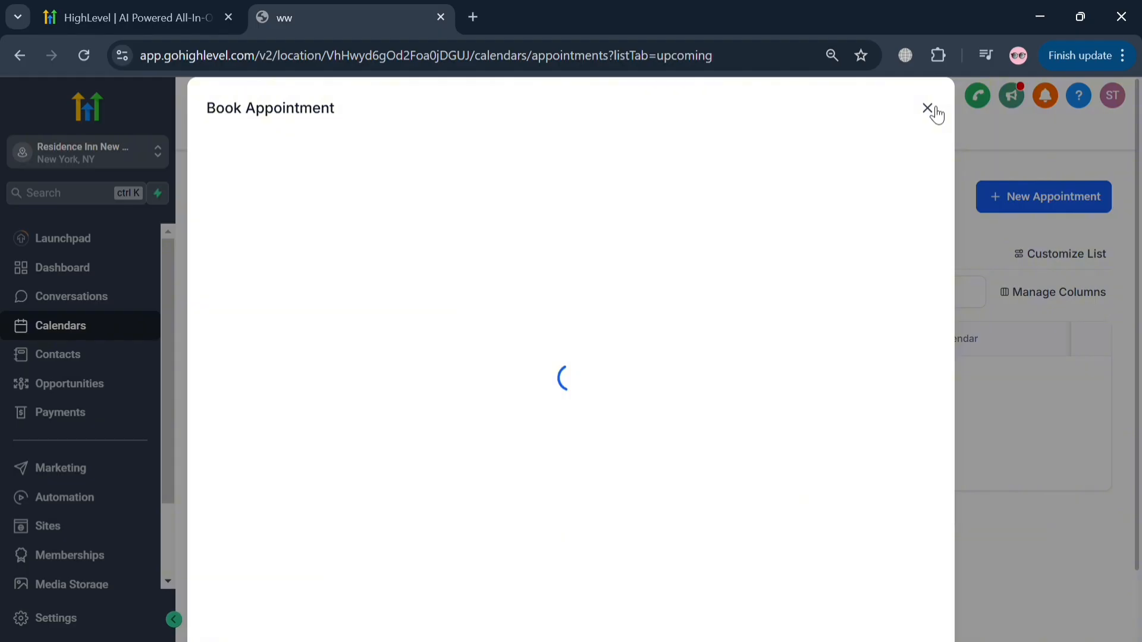
scroll(395, 438, down, 1)
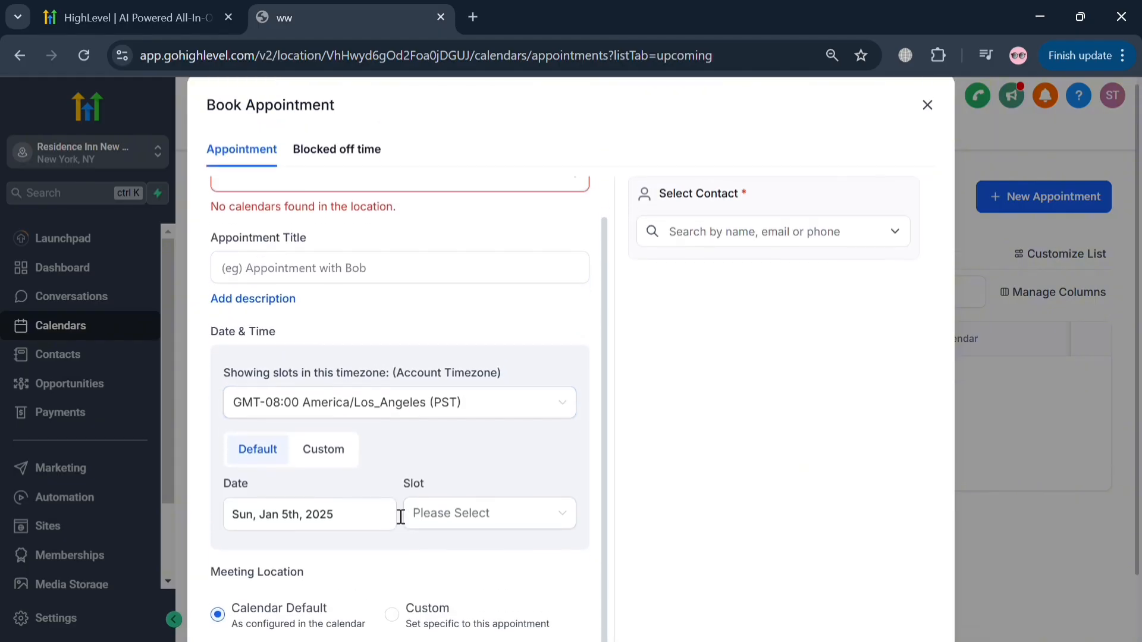
scroll(401, 516, down, 2)
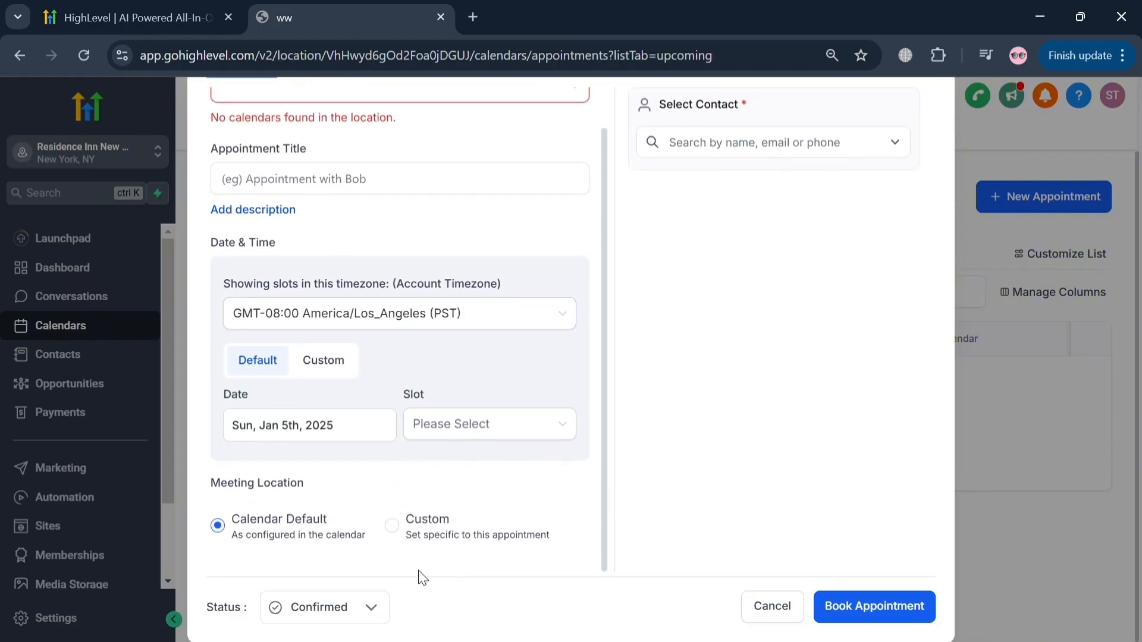
click(800, 607)
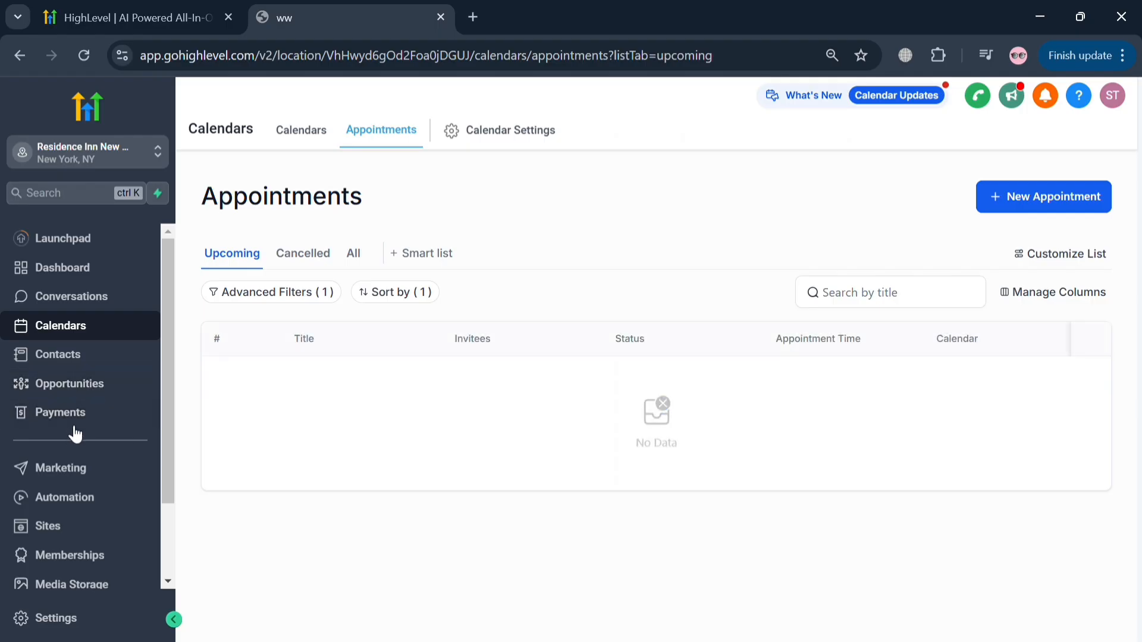
- Look over the Calendars and Contacts pages, and view the Social Planner and Snippets in Marketing
click(304, 132)
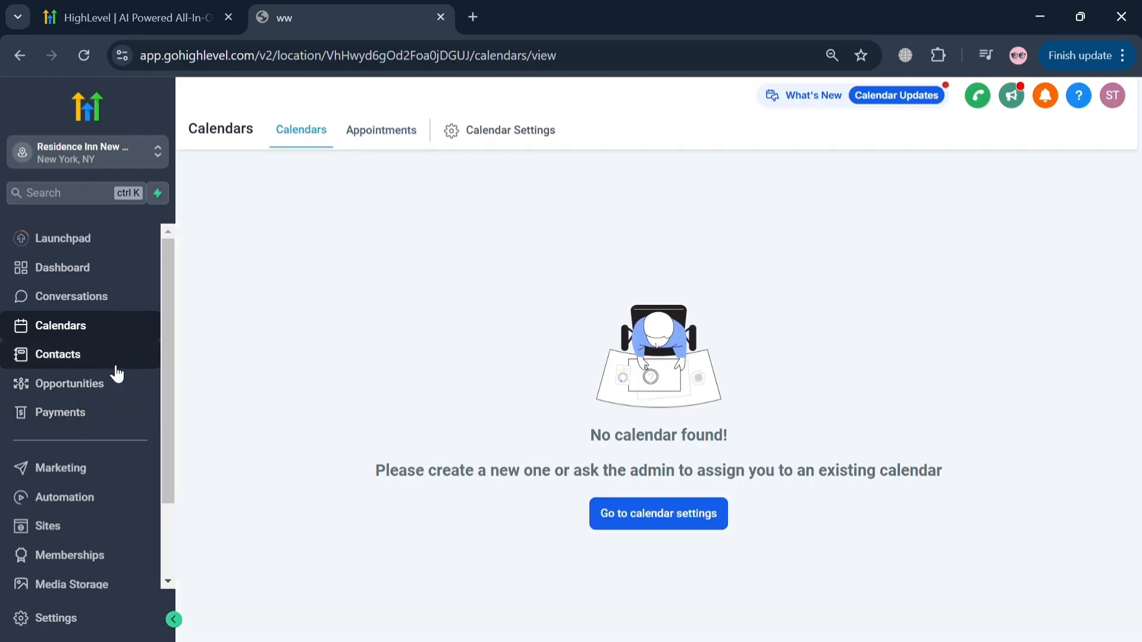
click(116, 368)
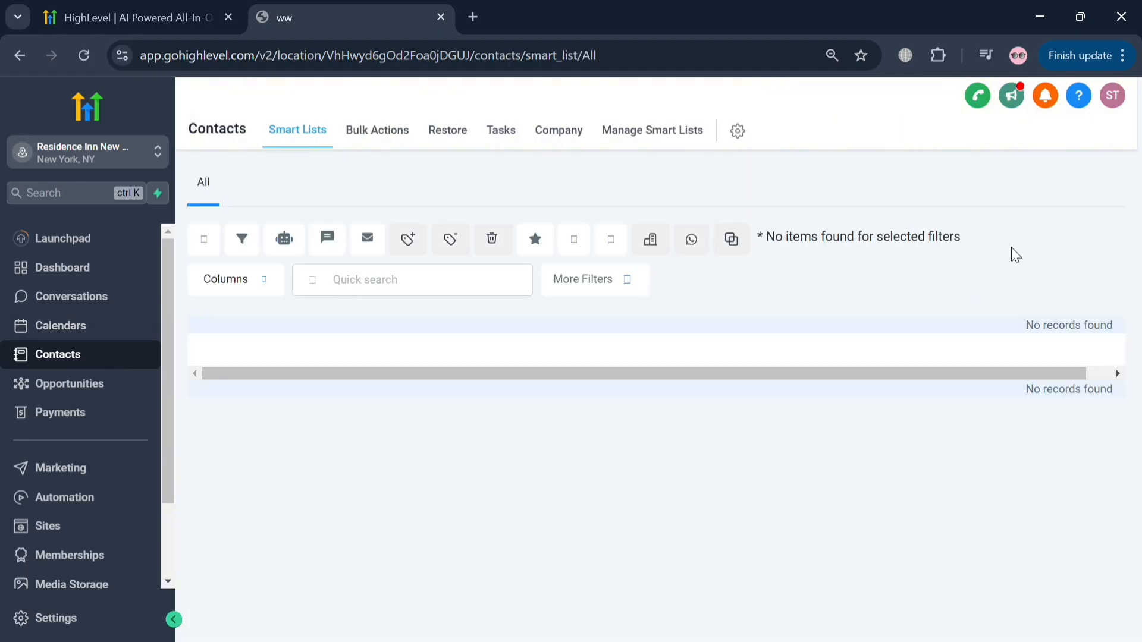
scroll(66, 476, down, 2)
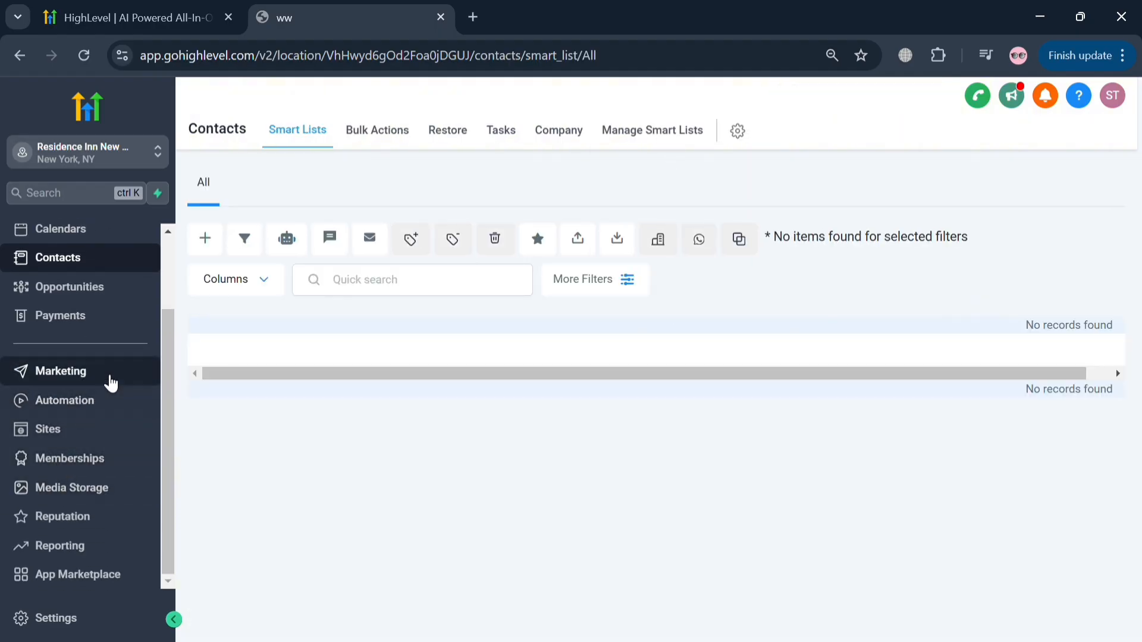
click(111, 383)
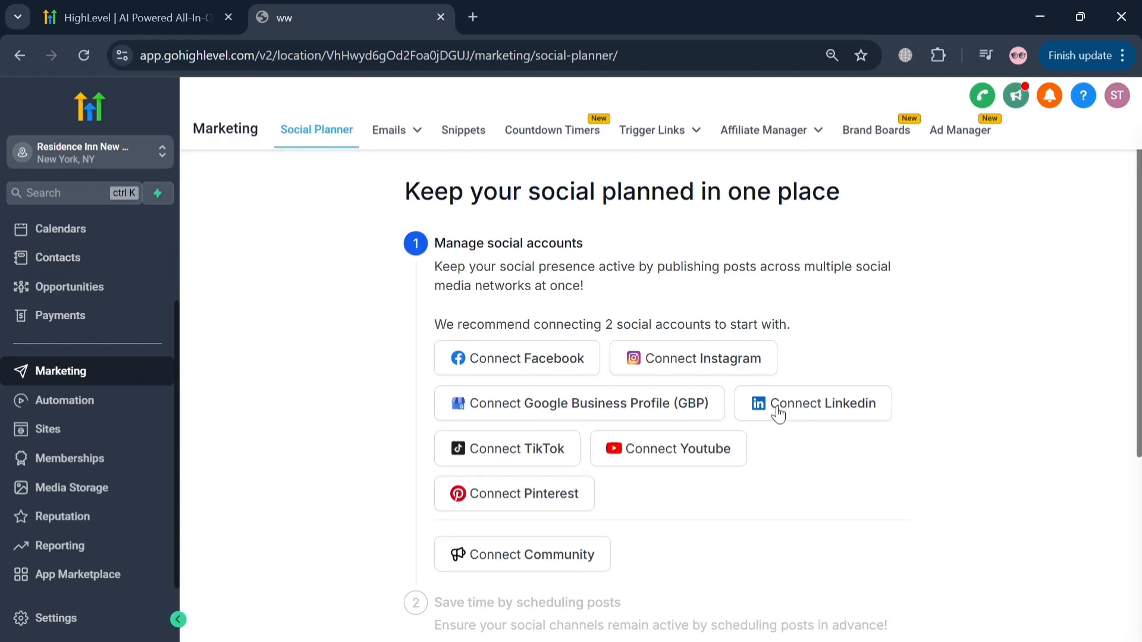
click(477, 136)
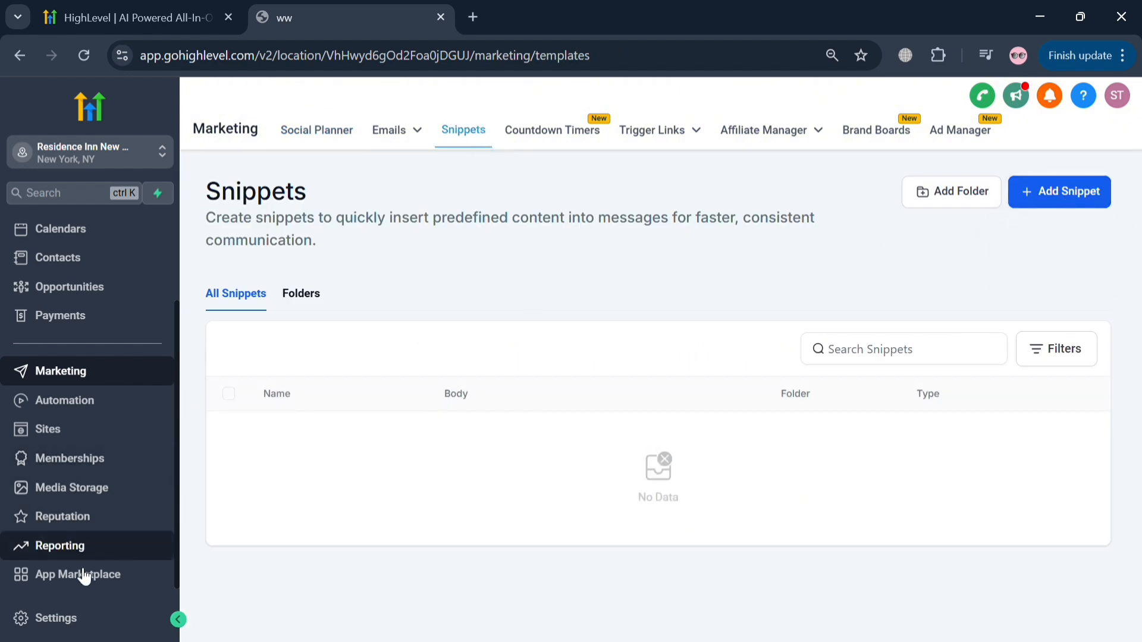
- Try the missed call text back option in the business profile settings, review its message, and turn the option off again
click(82, 619)
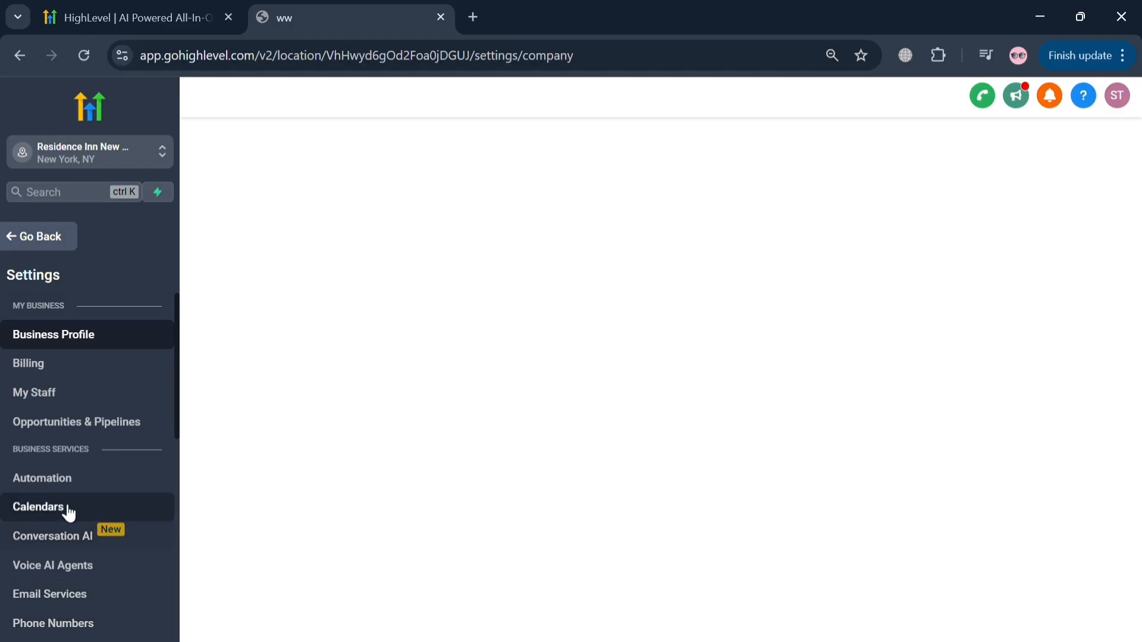
scroll(930, 438, down, 10)
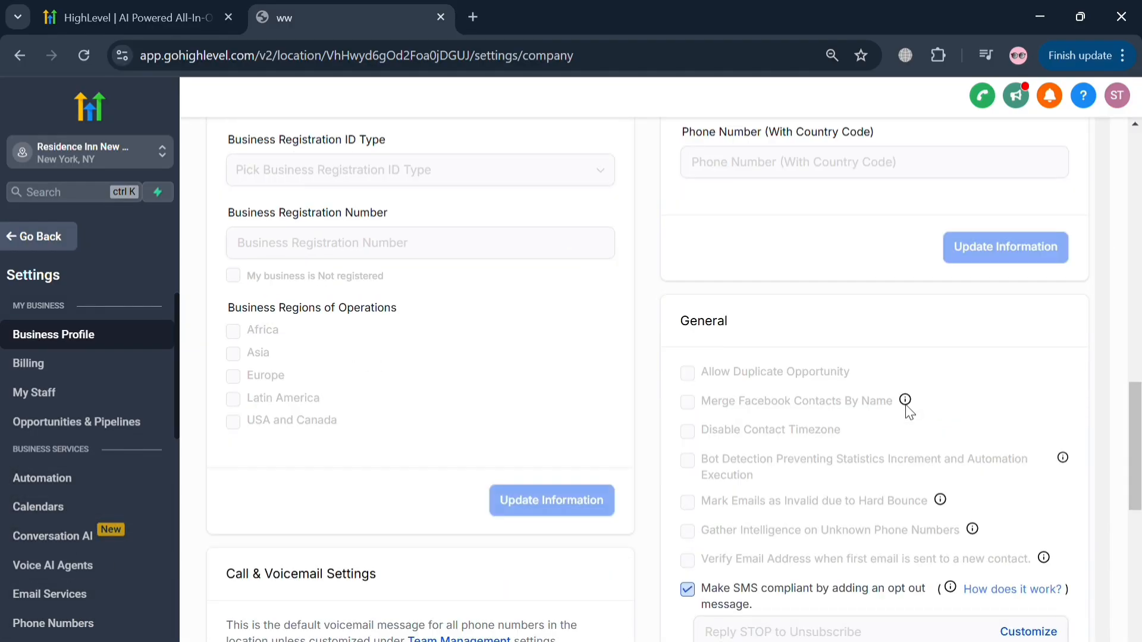
scroll(931, 439, down, 5)
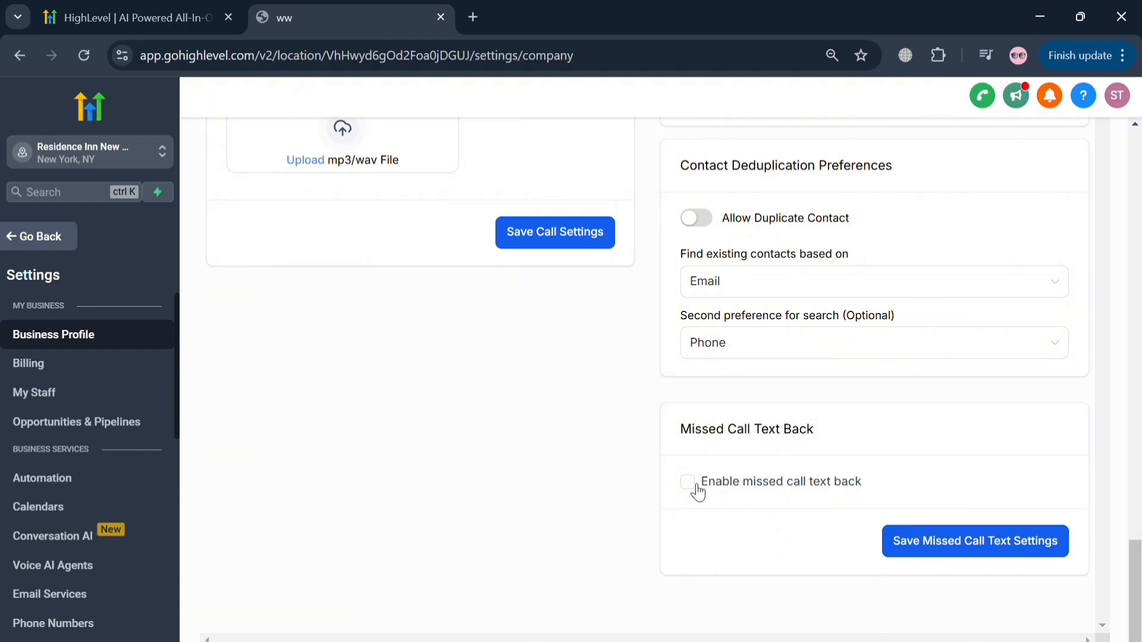
click(690, 484)
click(696, 486)
scroll(862, 536, down, 3)
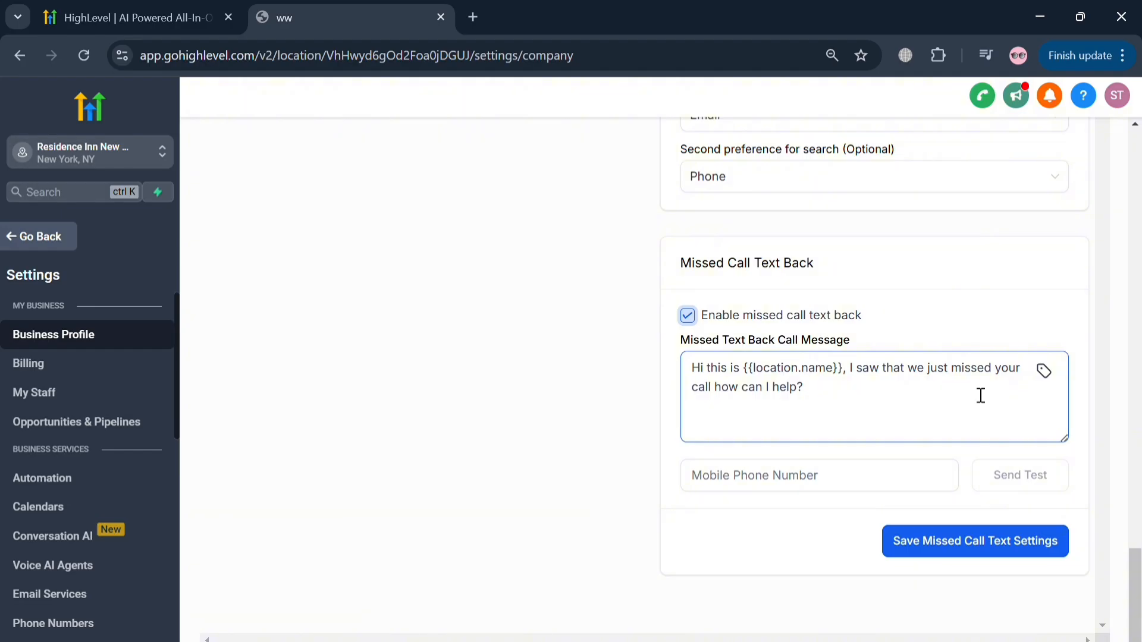
click(898, 487)
click(689, 533)
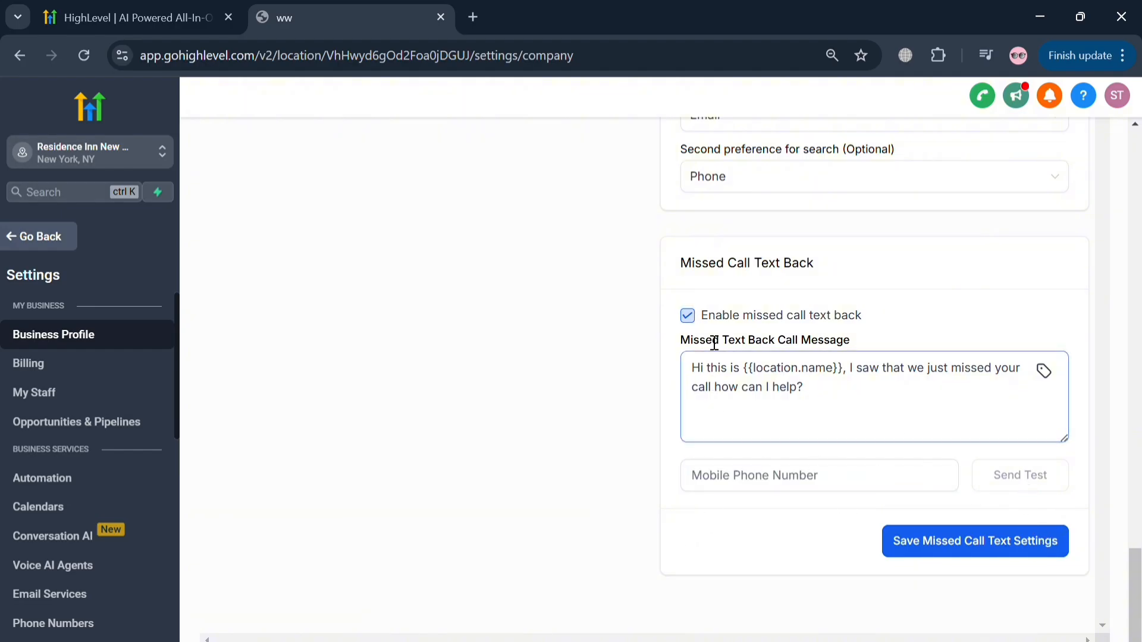
click(687, 315)
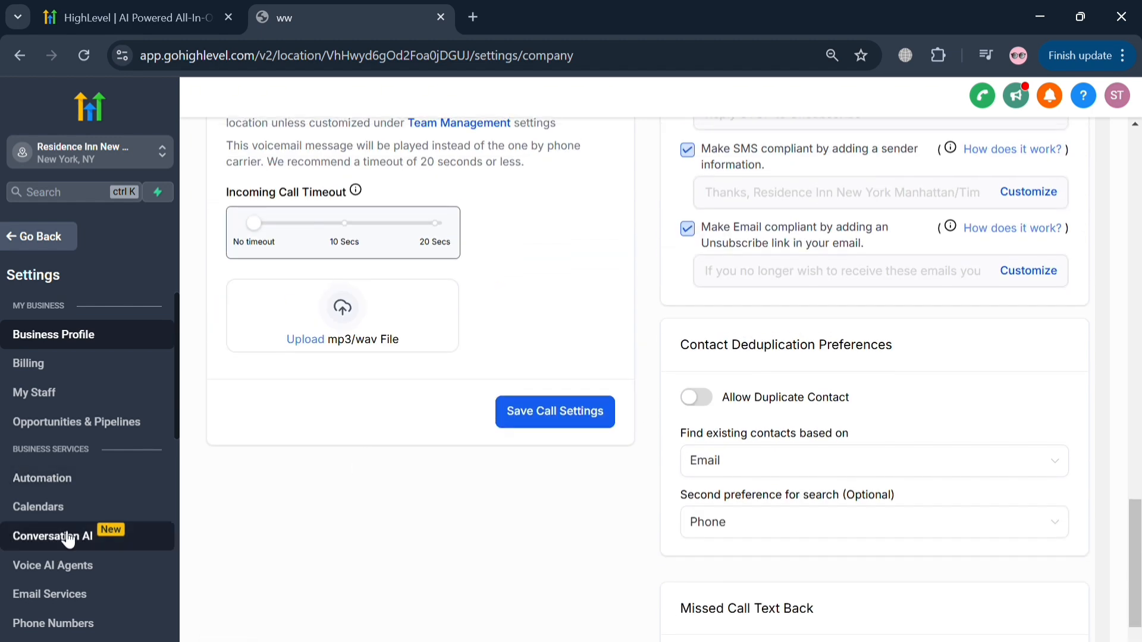
- Start a new Conversation AI bot of the Appointment booking type and continue to its setup
scroll(307, 490, up, 9)
click(102, 537)
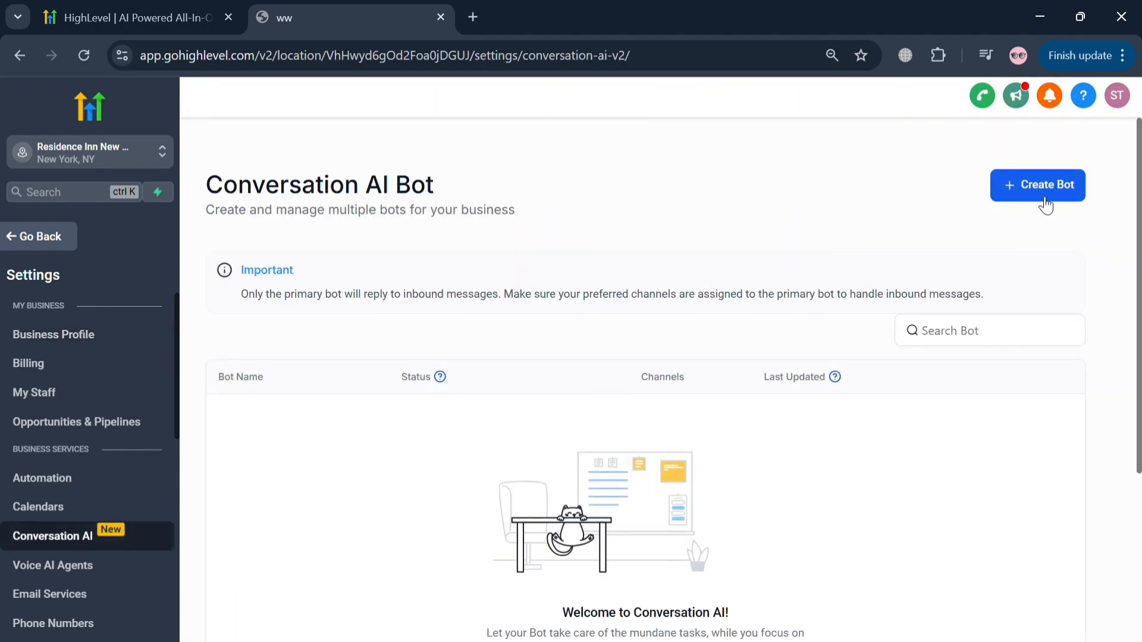
scroll(912, 380, down, 4)
click(758, 487)
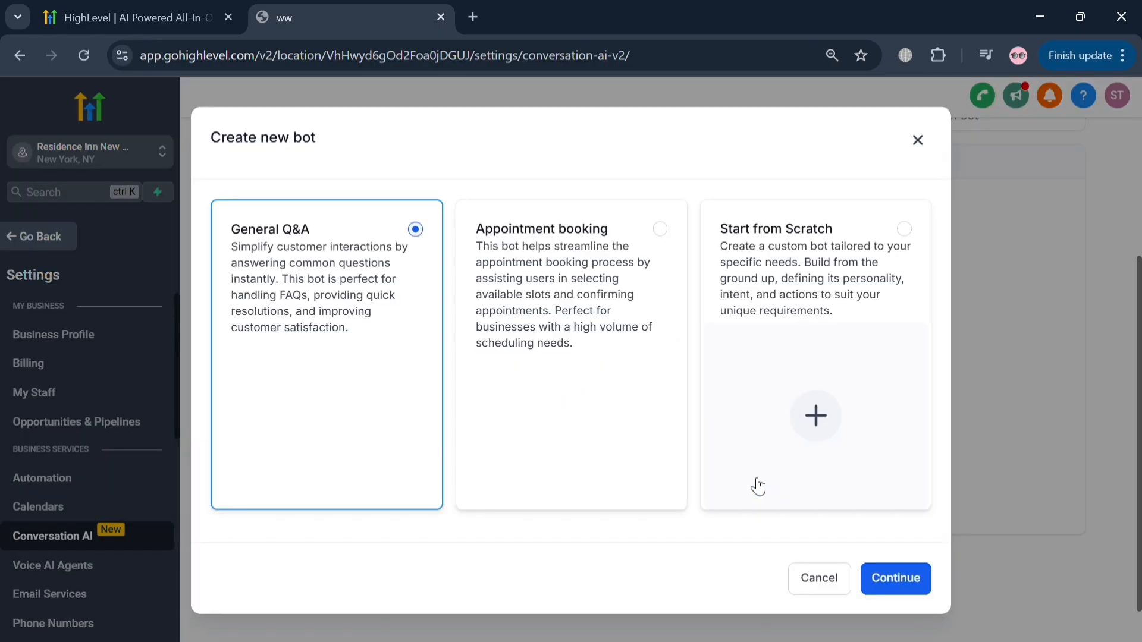
click(658, 221)
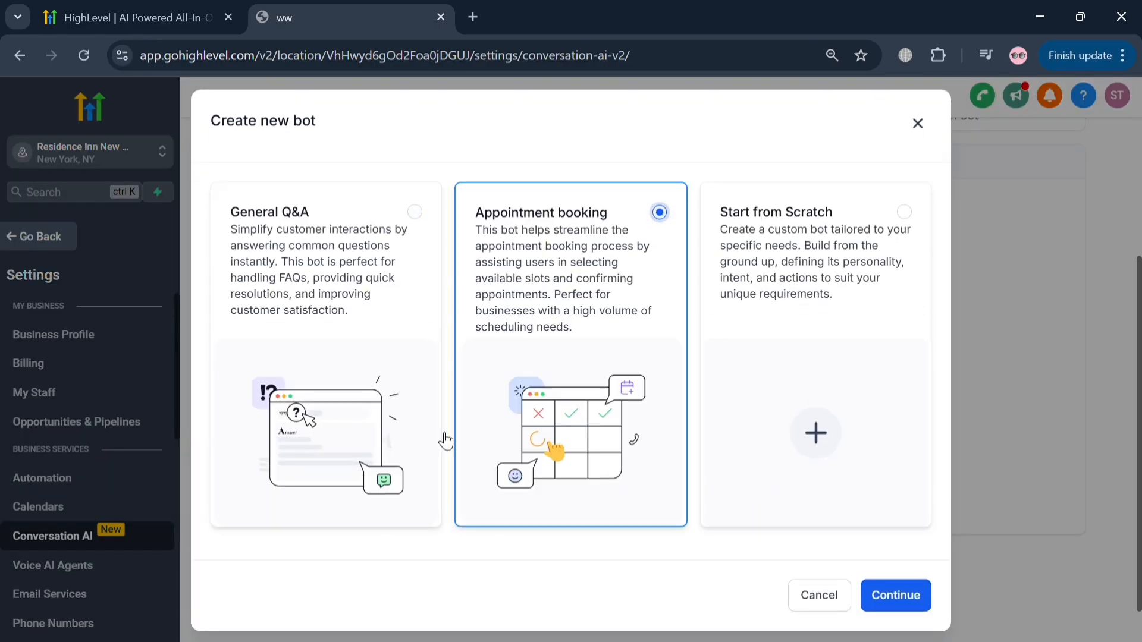
click(914, 600)
- Examine the bot's name, status, communication channels, advanced settings and auto-pilot options
scroll(611, 467, down, 2)
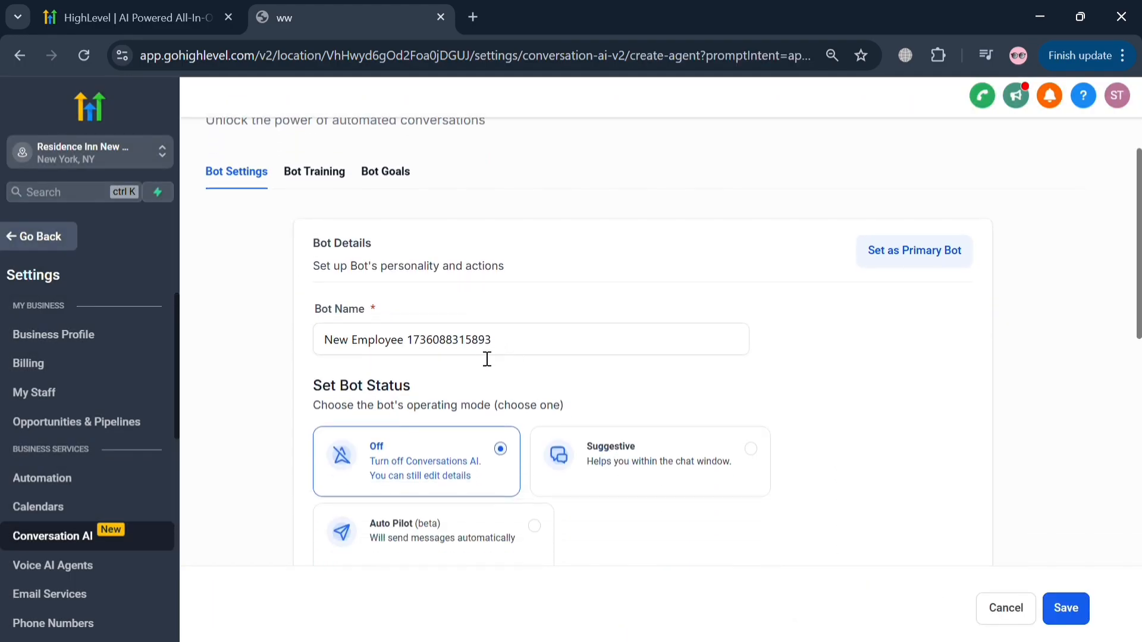
scroll(535, 412, up, 1)
scroll(573, 451, down, 5)
scroll(609, 465, down, 3)
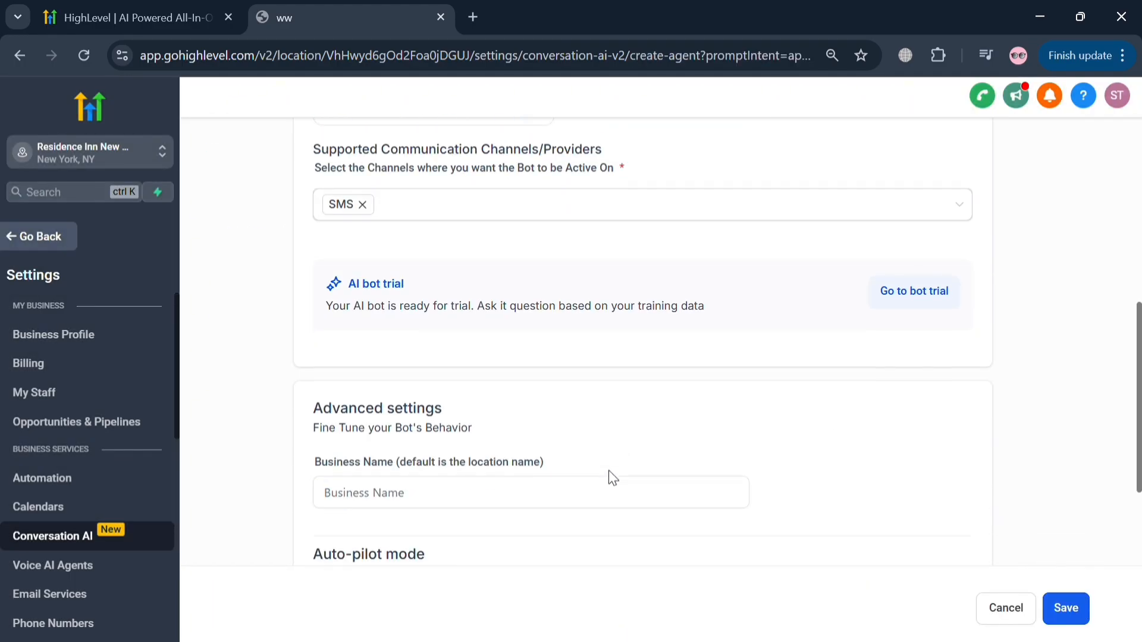
scroll(684, 440, down, 4)
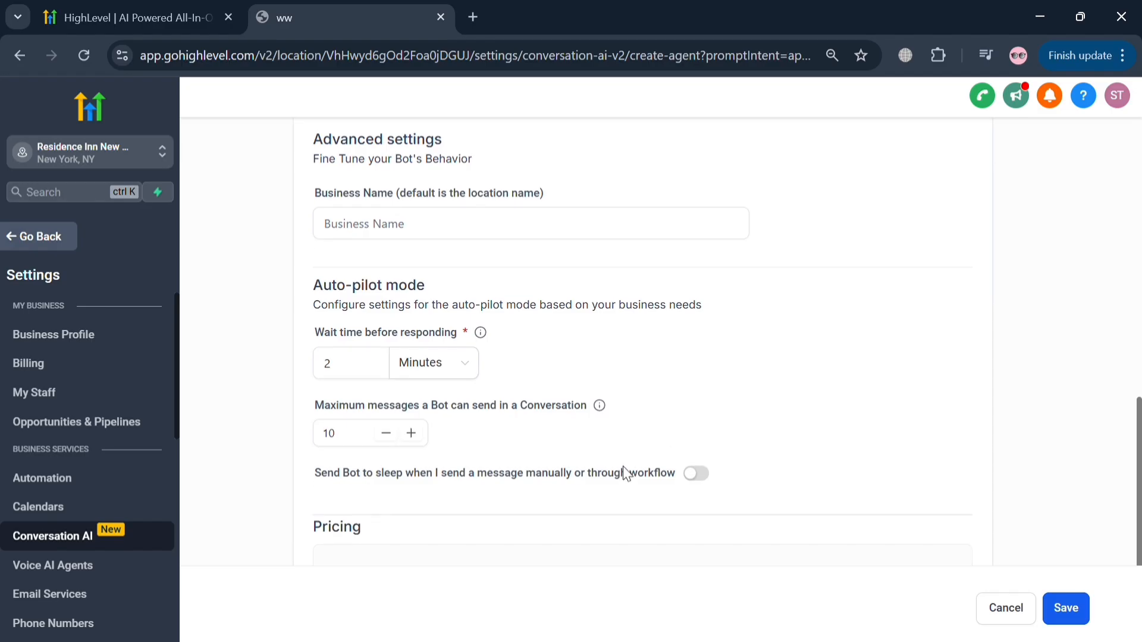